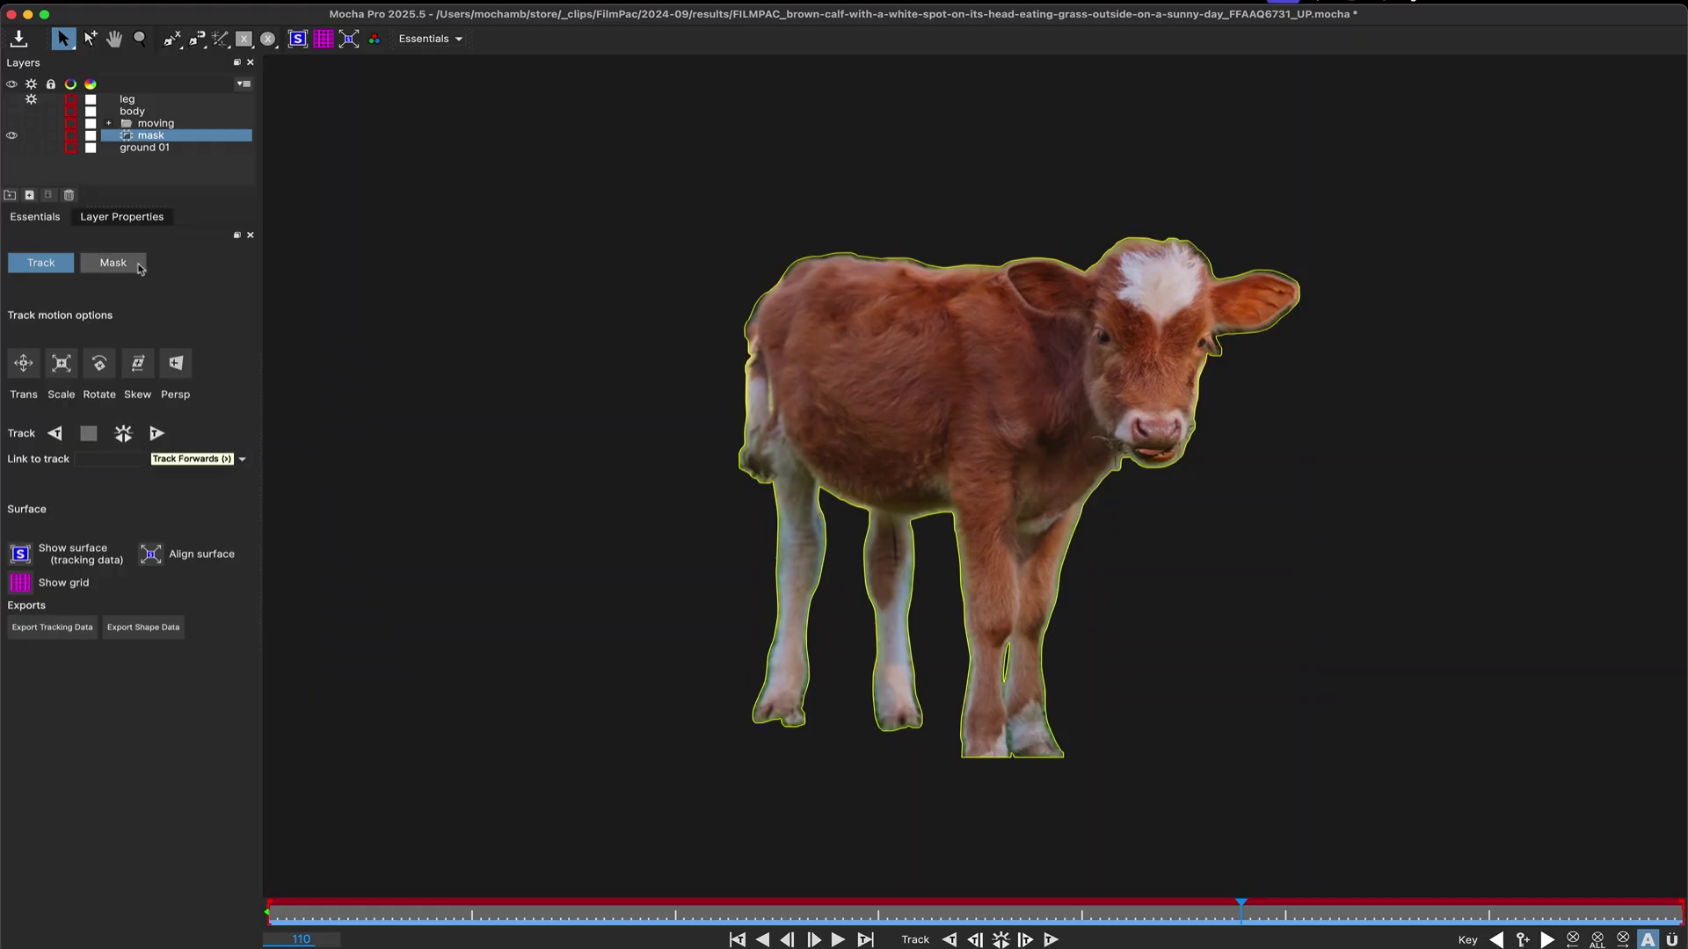
Show the Mask tab of the Essentials panel for the calf project.
left_click(133, 267)
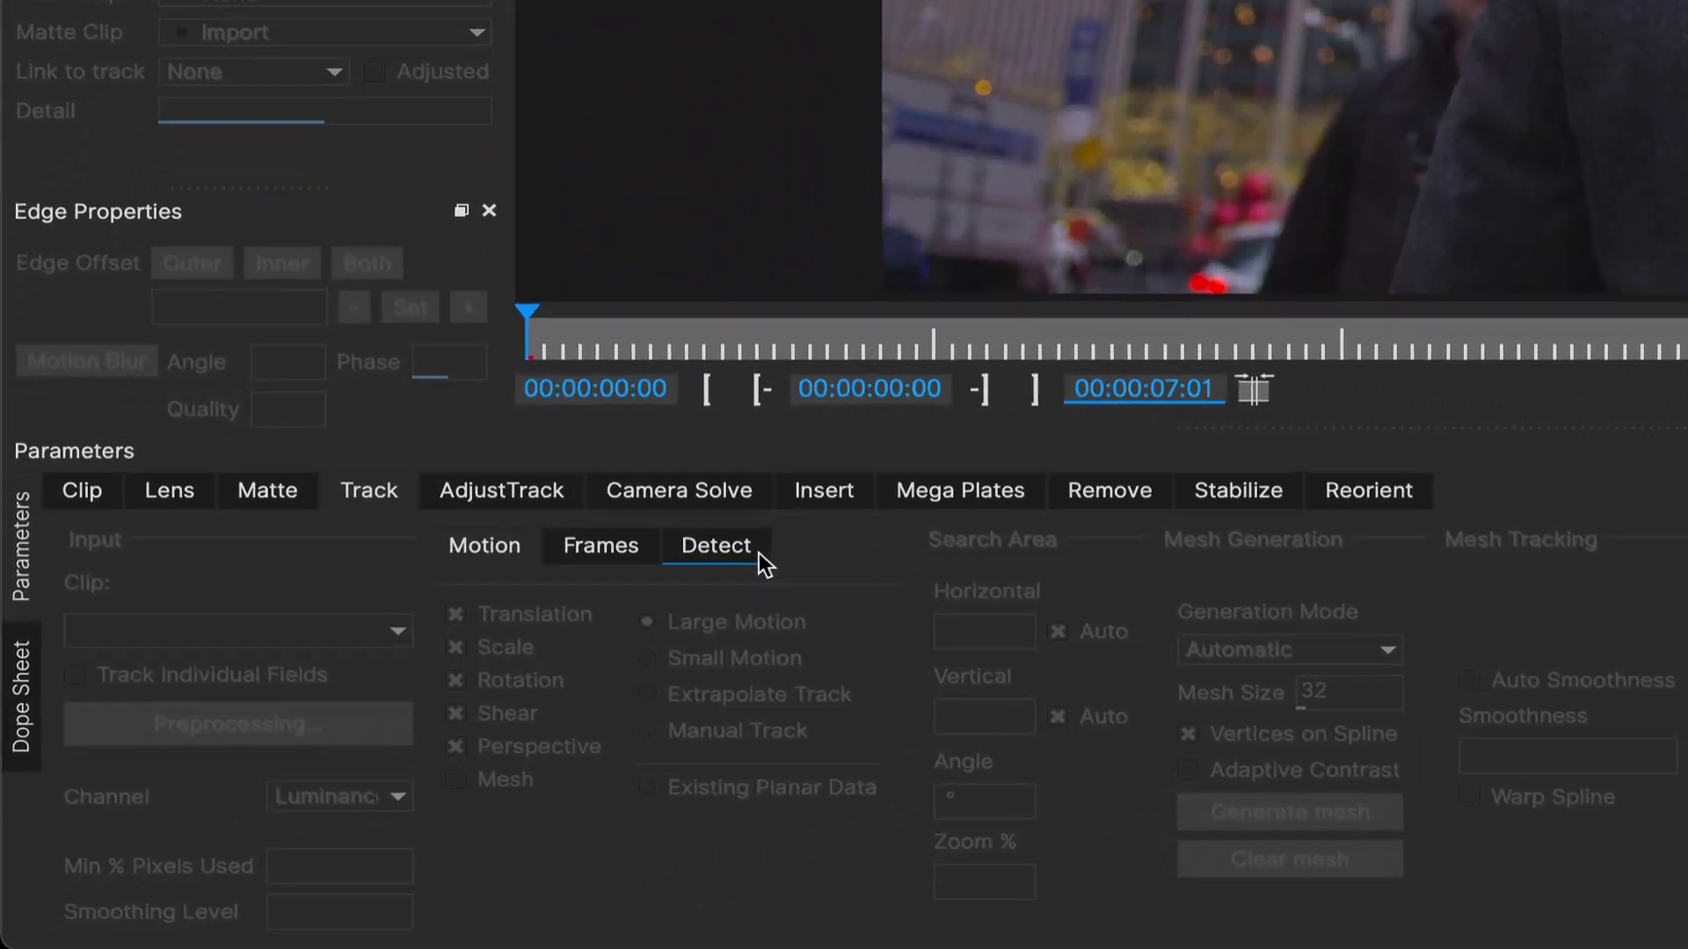
Enable Generate Face Layers under Detect and track forward to build a layer per face.
left_click(448, 696)
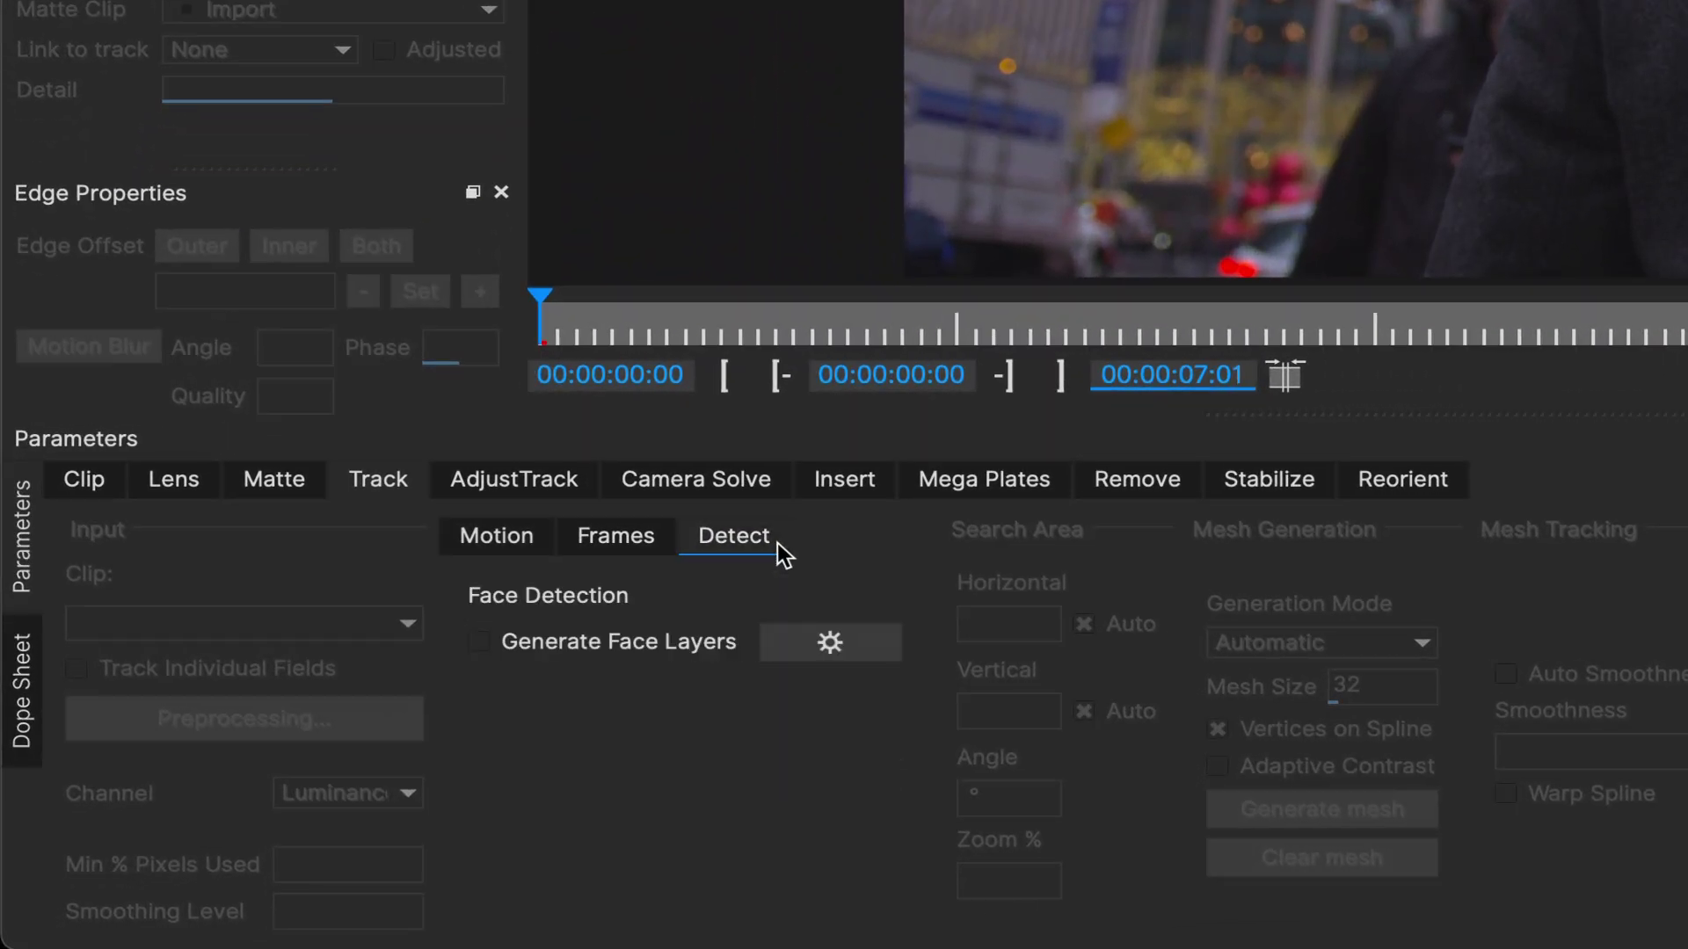
left_click(531, 643)
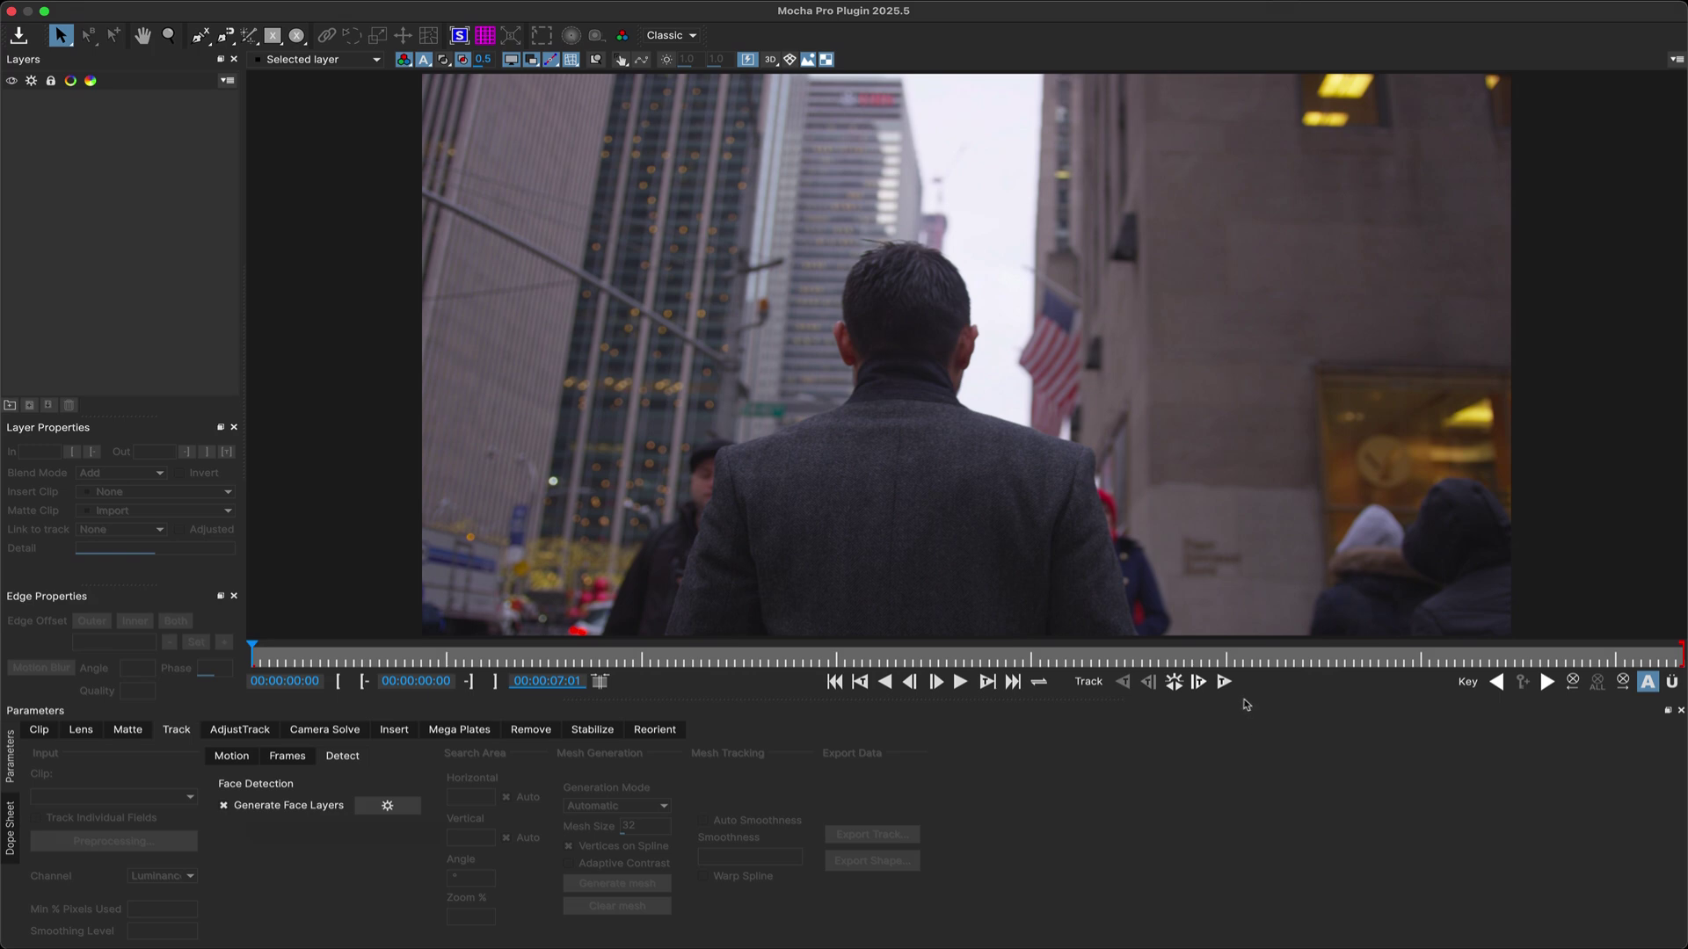
key("shift+Right")
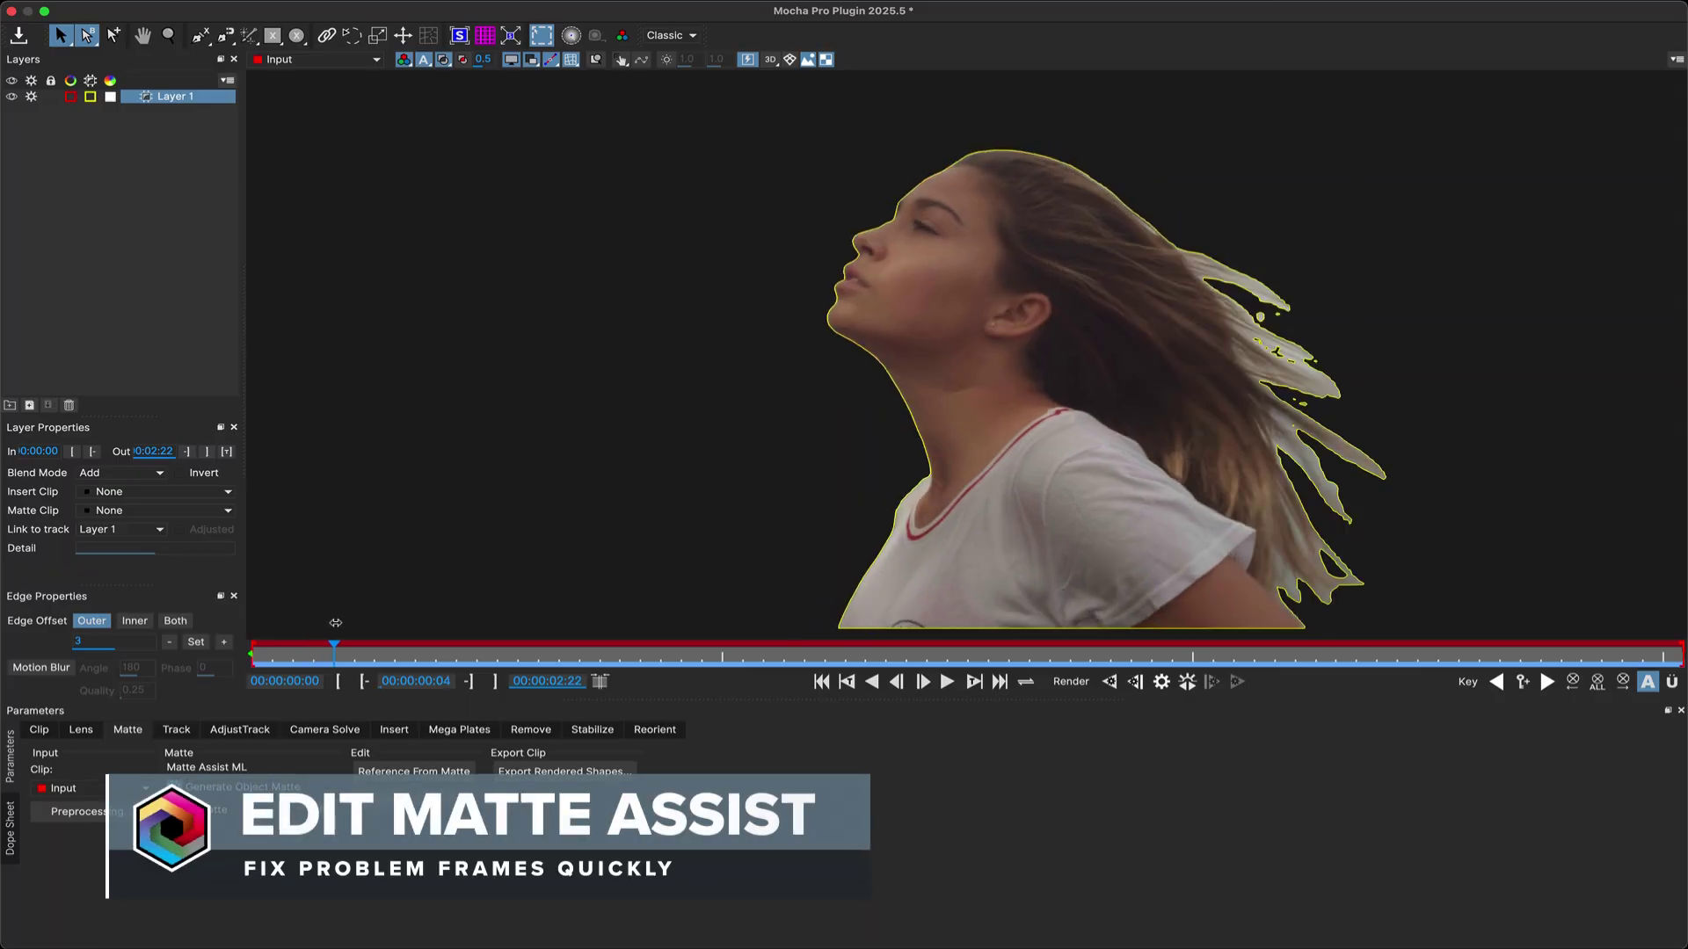
Scrub the shot to review mattes, then convert the face and motorcyclist mattes to editable splines.
left_click_drag(380, 643, 651, 643)
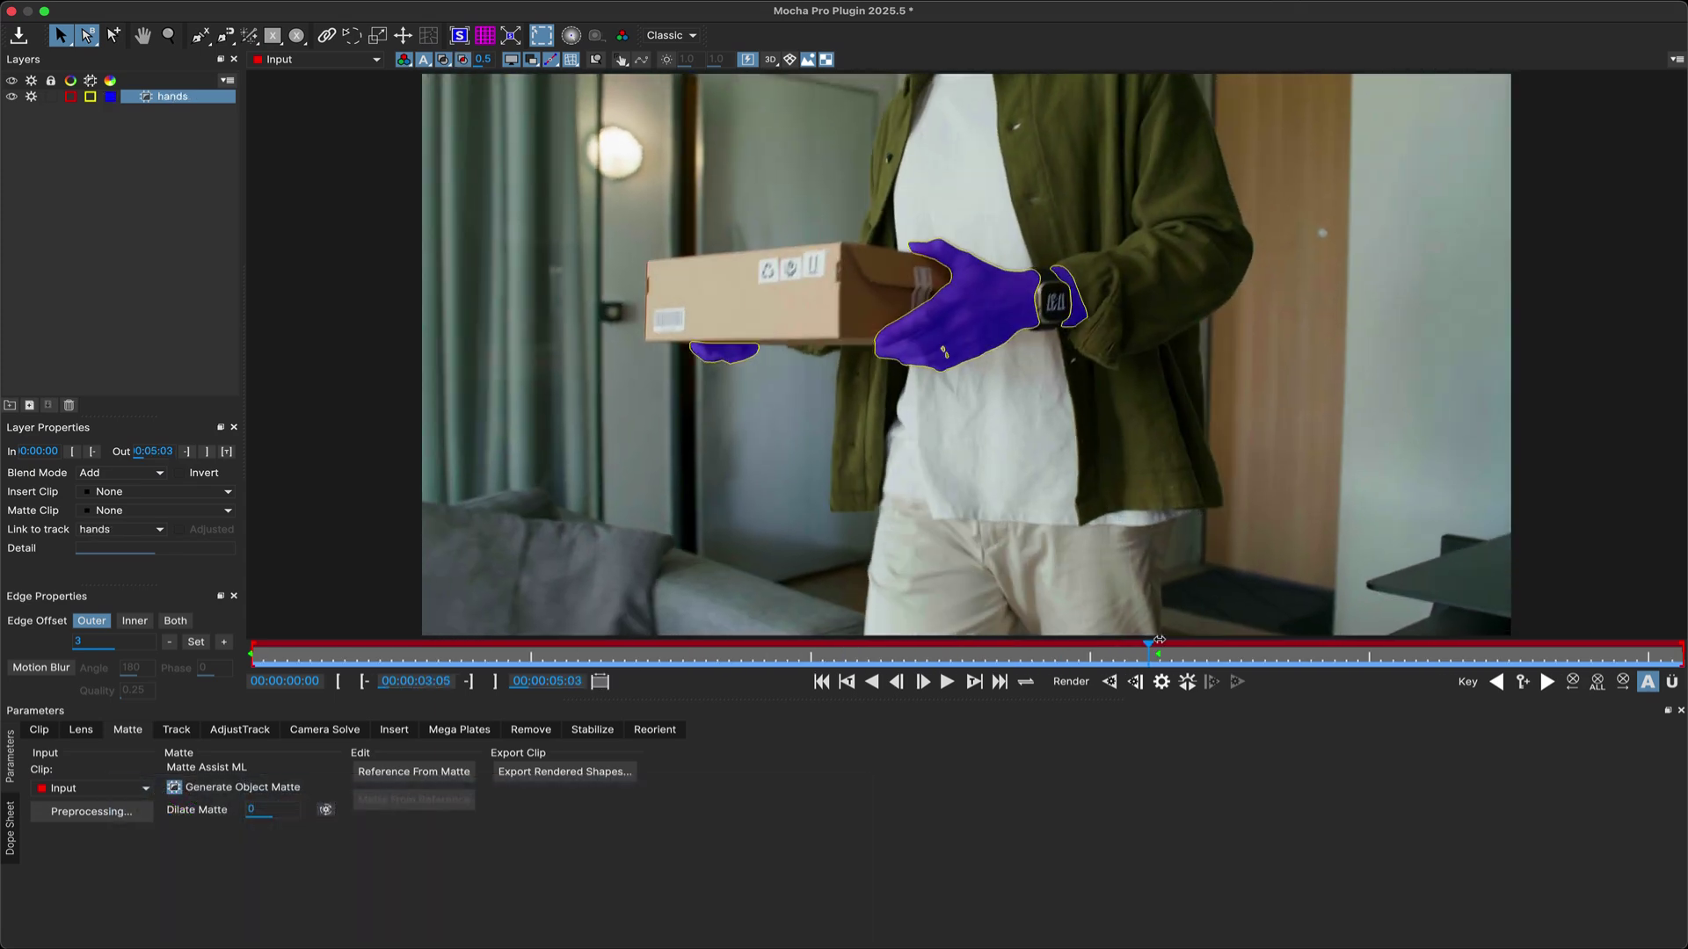
left_click_drag(1157, 643, 740, 642)
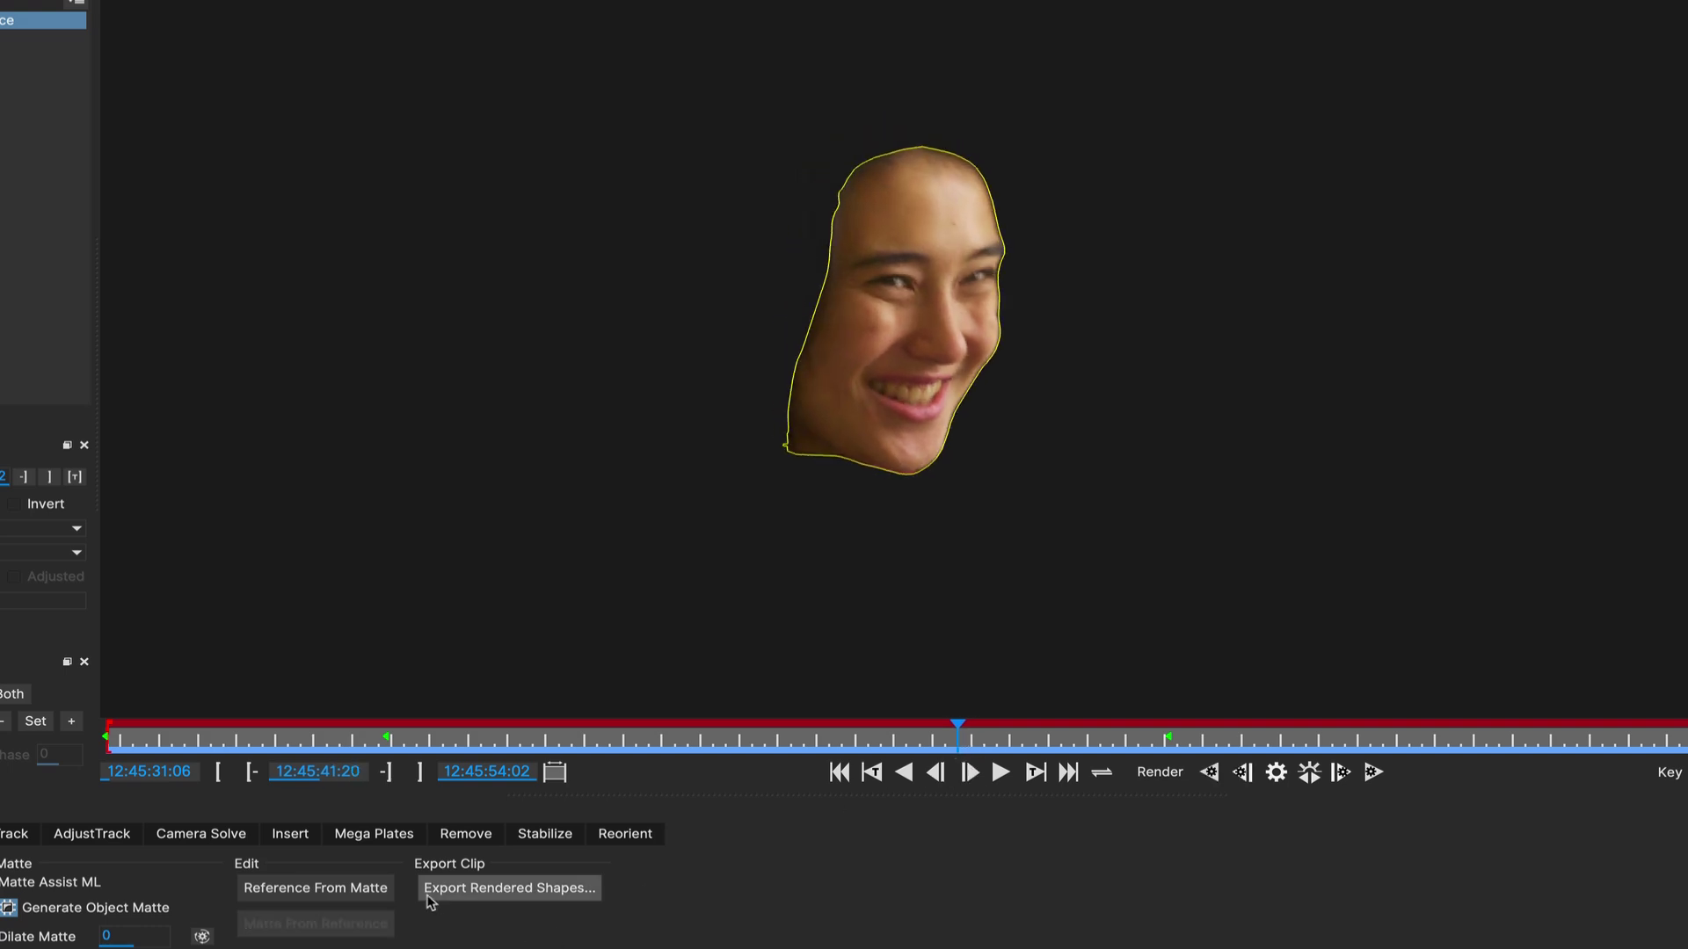
left_click(315, 887)
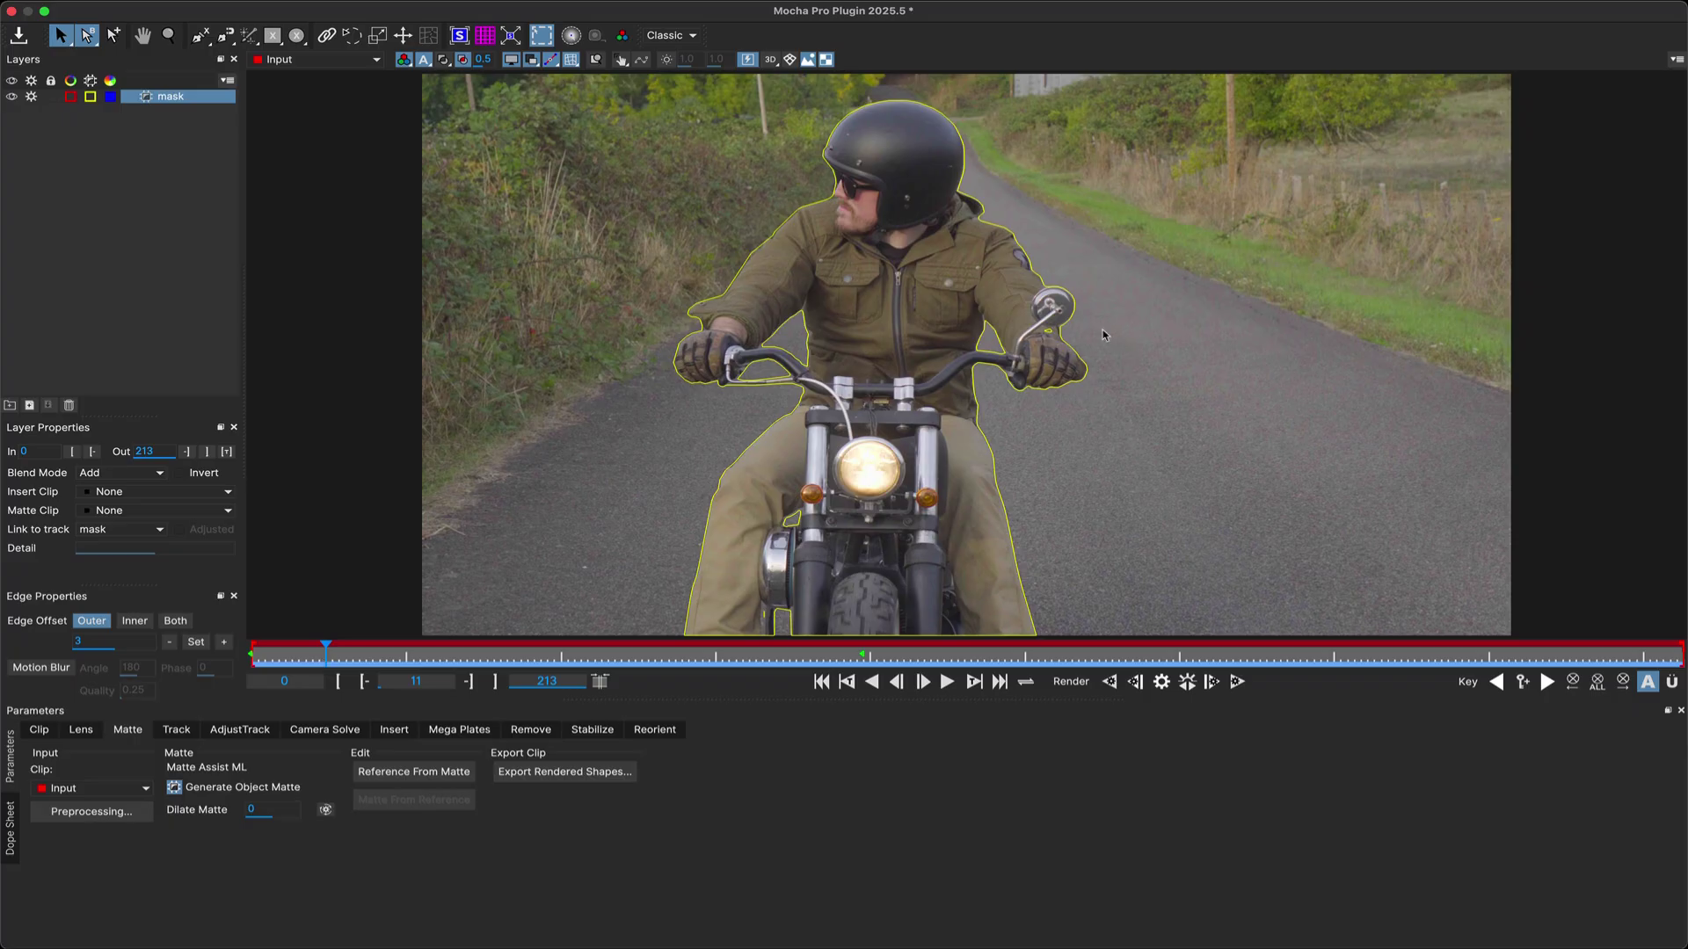
scroll(1094, 333, "up", 4)
scroll(1061, 356, "up", 4)
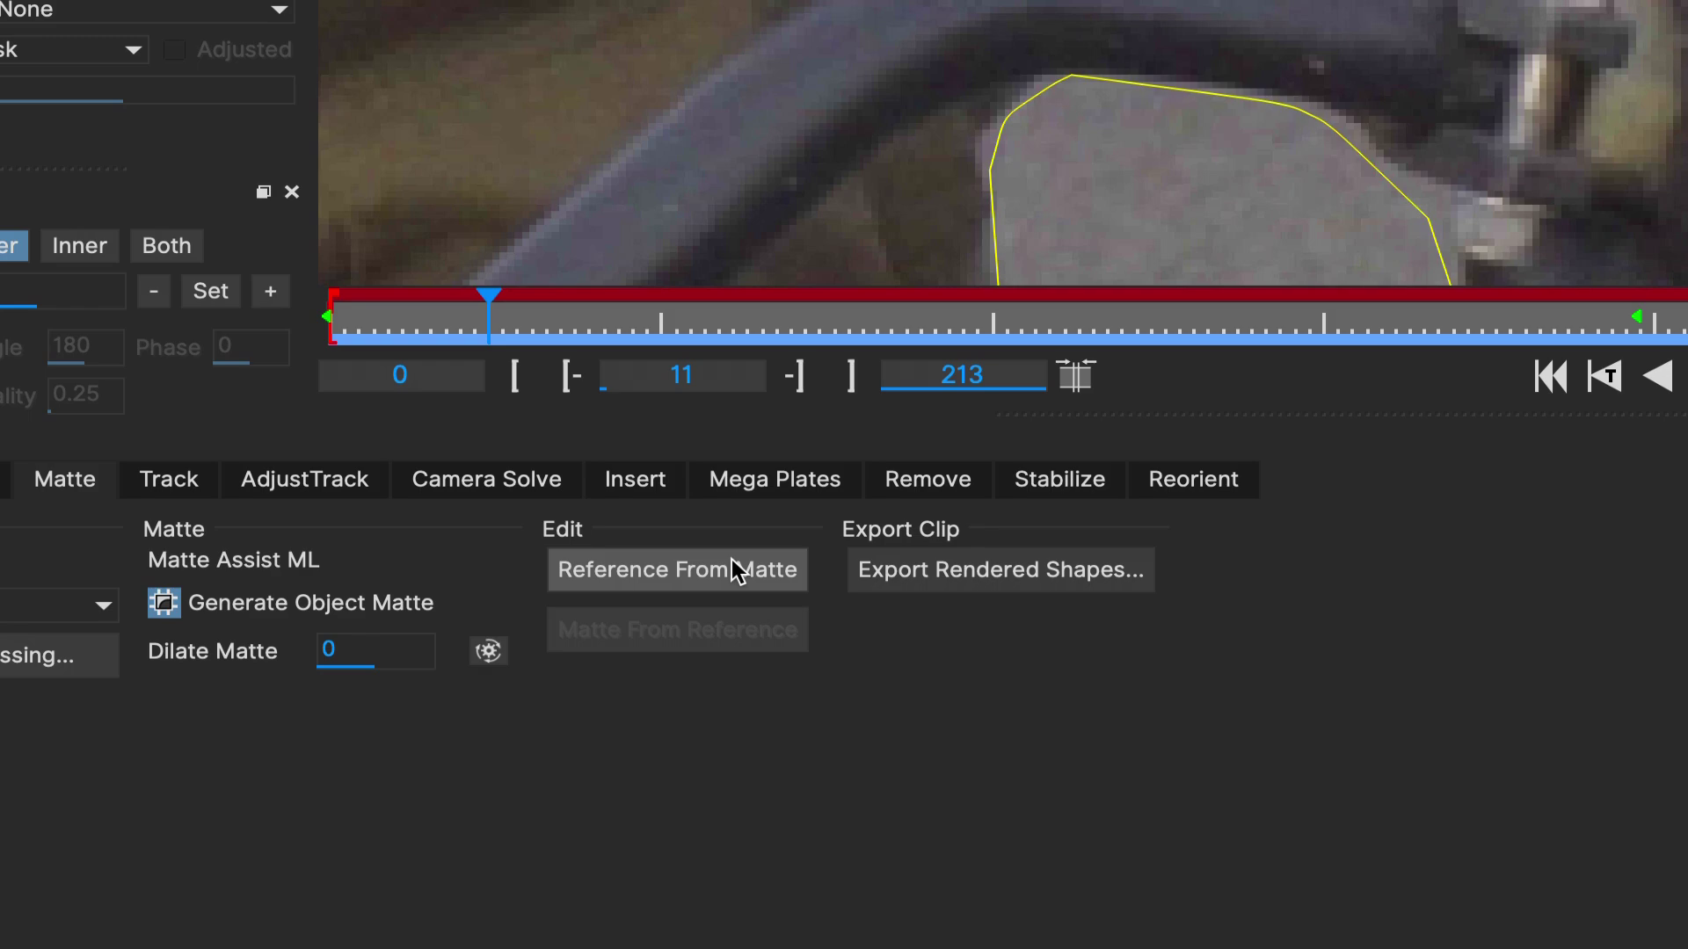
left_click(731, 569)
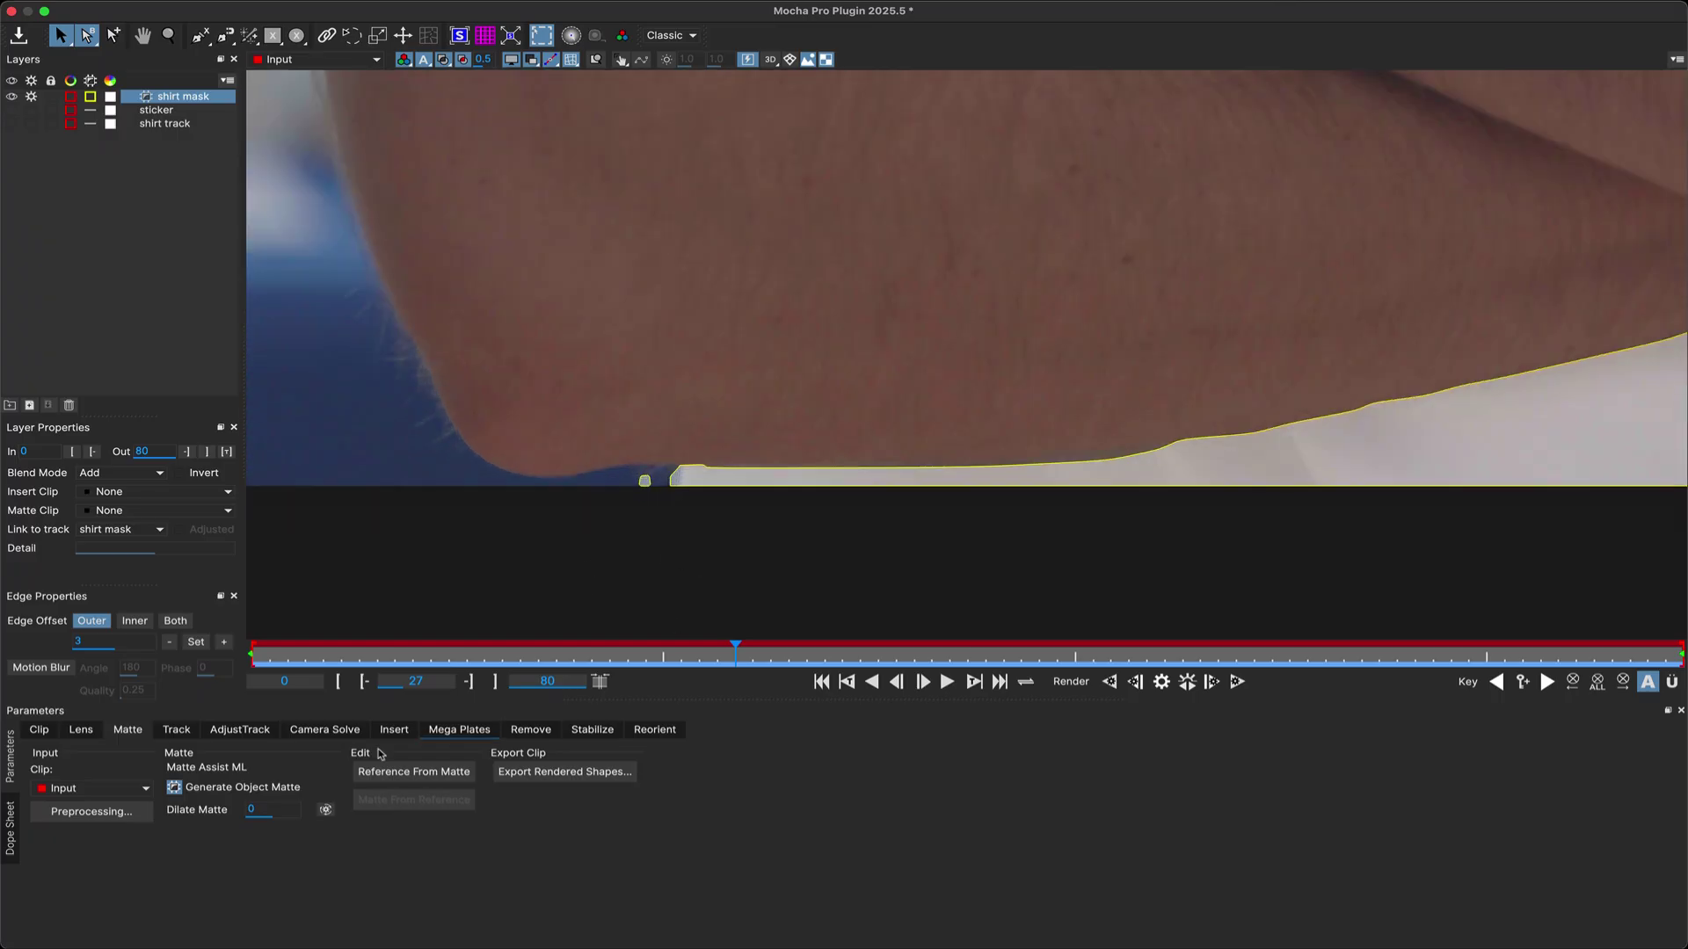
Convert the shirt matte to a spline and select the point cluster under the forearm.
left_click(412, 772)
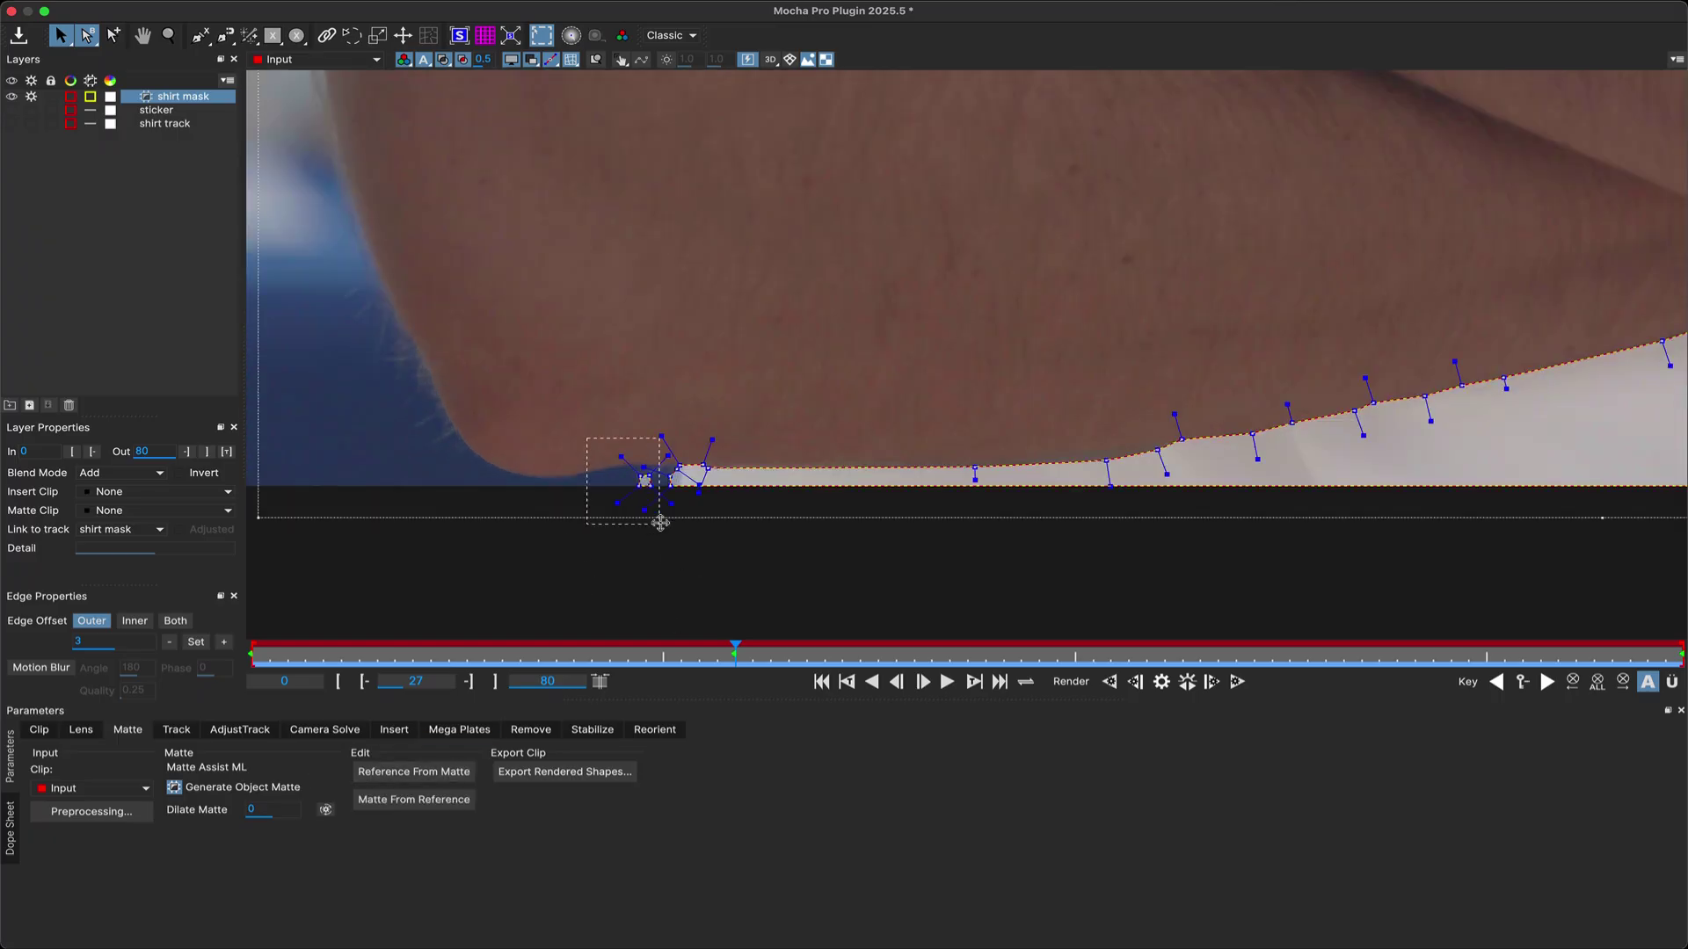
left_click_drag(589, 438, 659, 523)
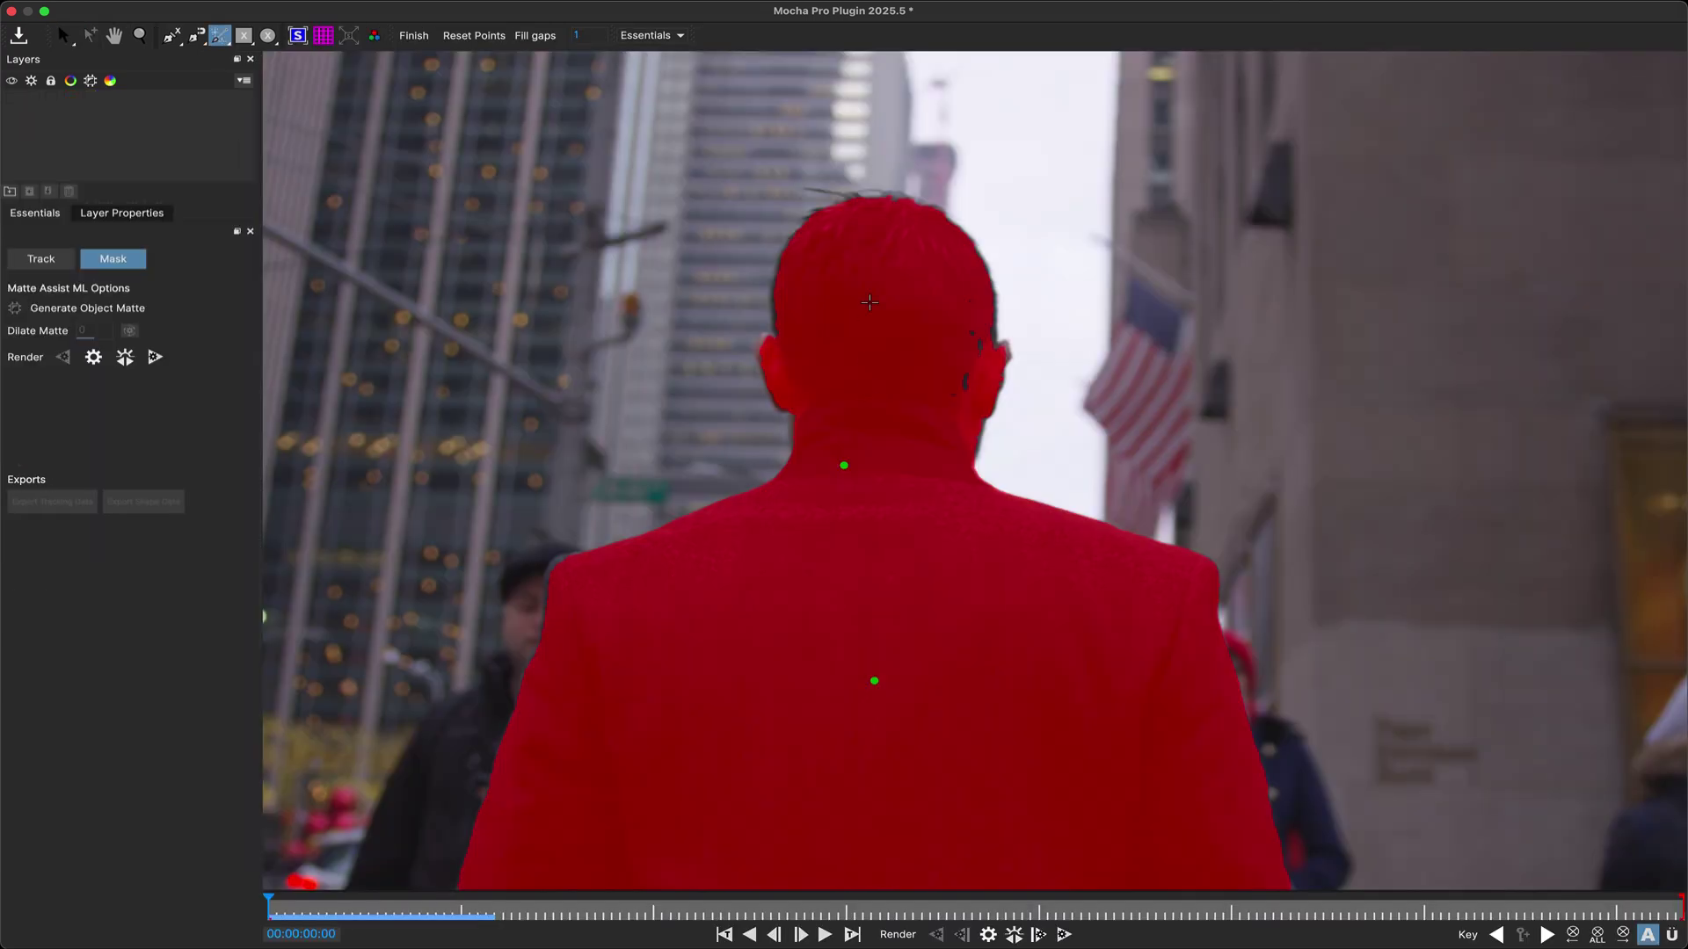
Add a negative Matte Assist point on the man's head to exclude it from the matte.
left_click(870, 302, "alt")
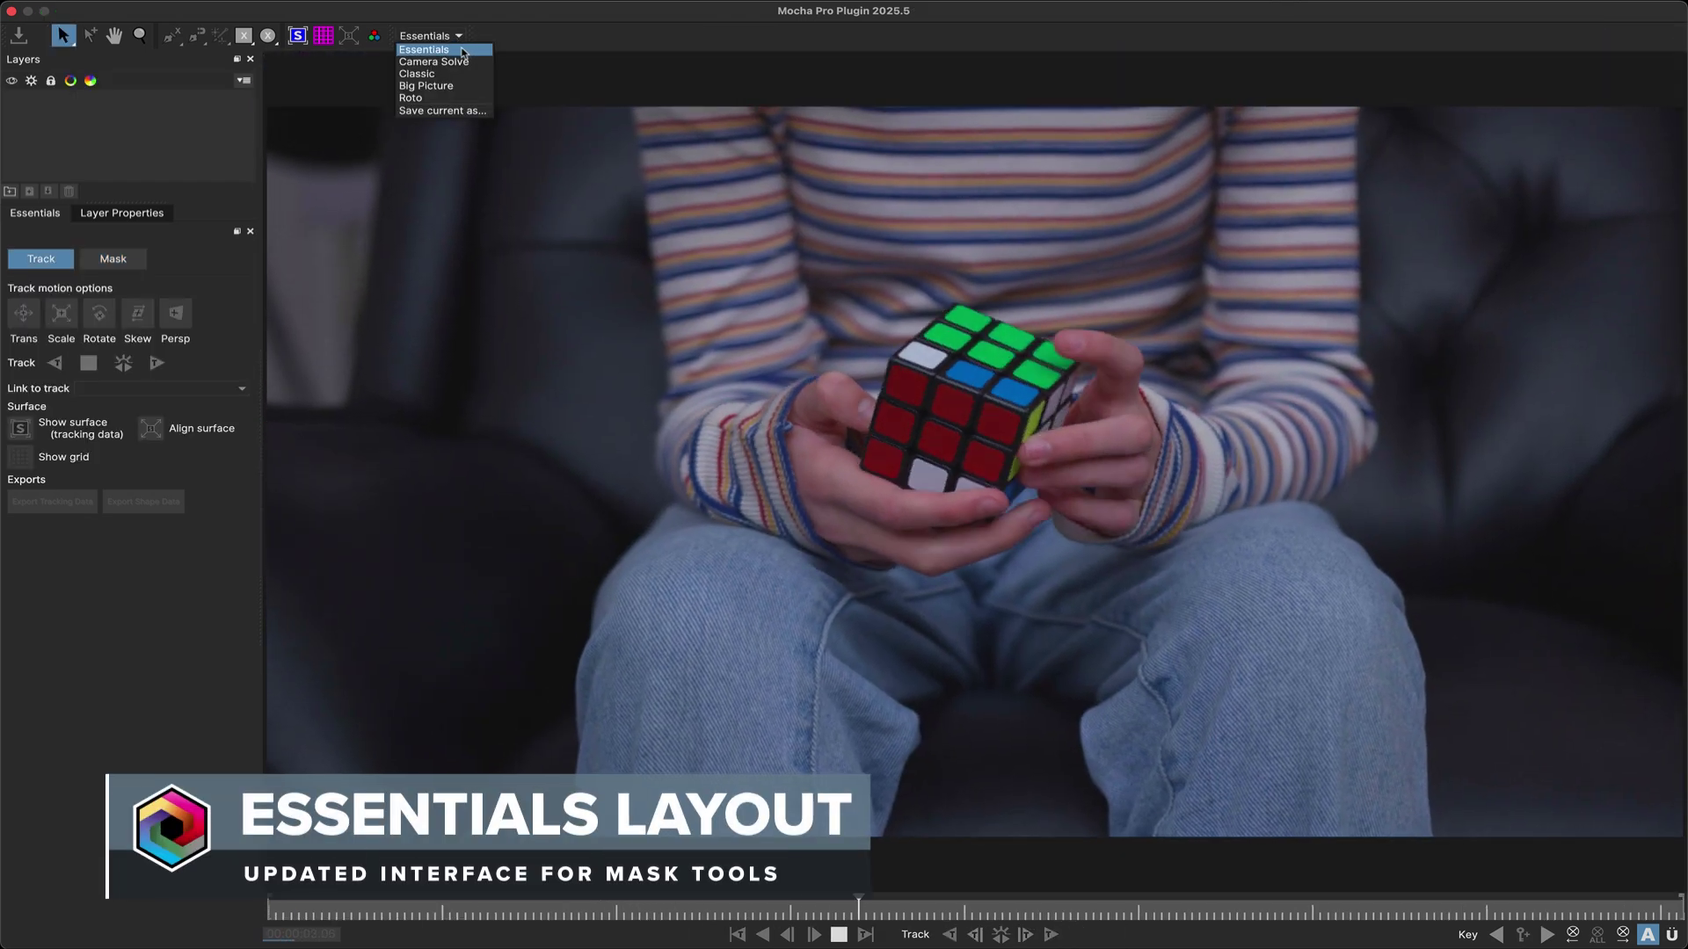
Dismiss the layout list and show the Mask tab for the Rubik's cube shot.
key("Escape")
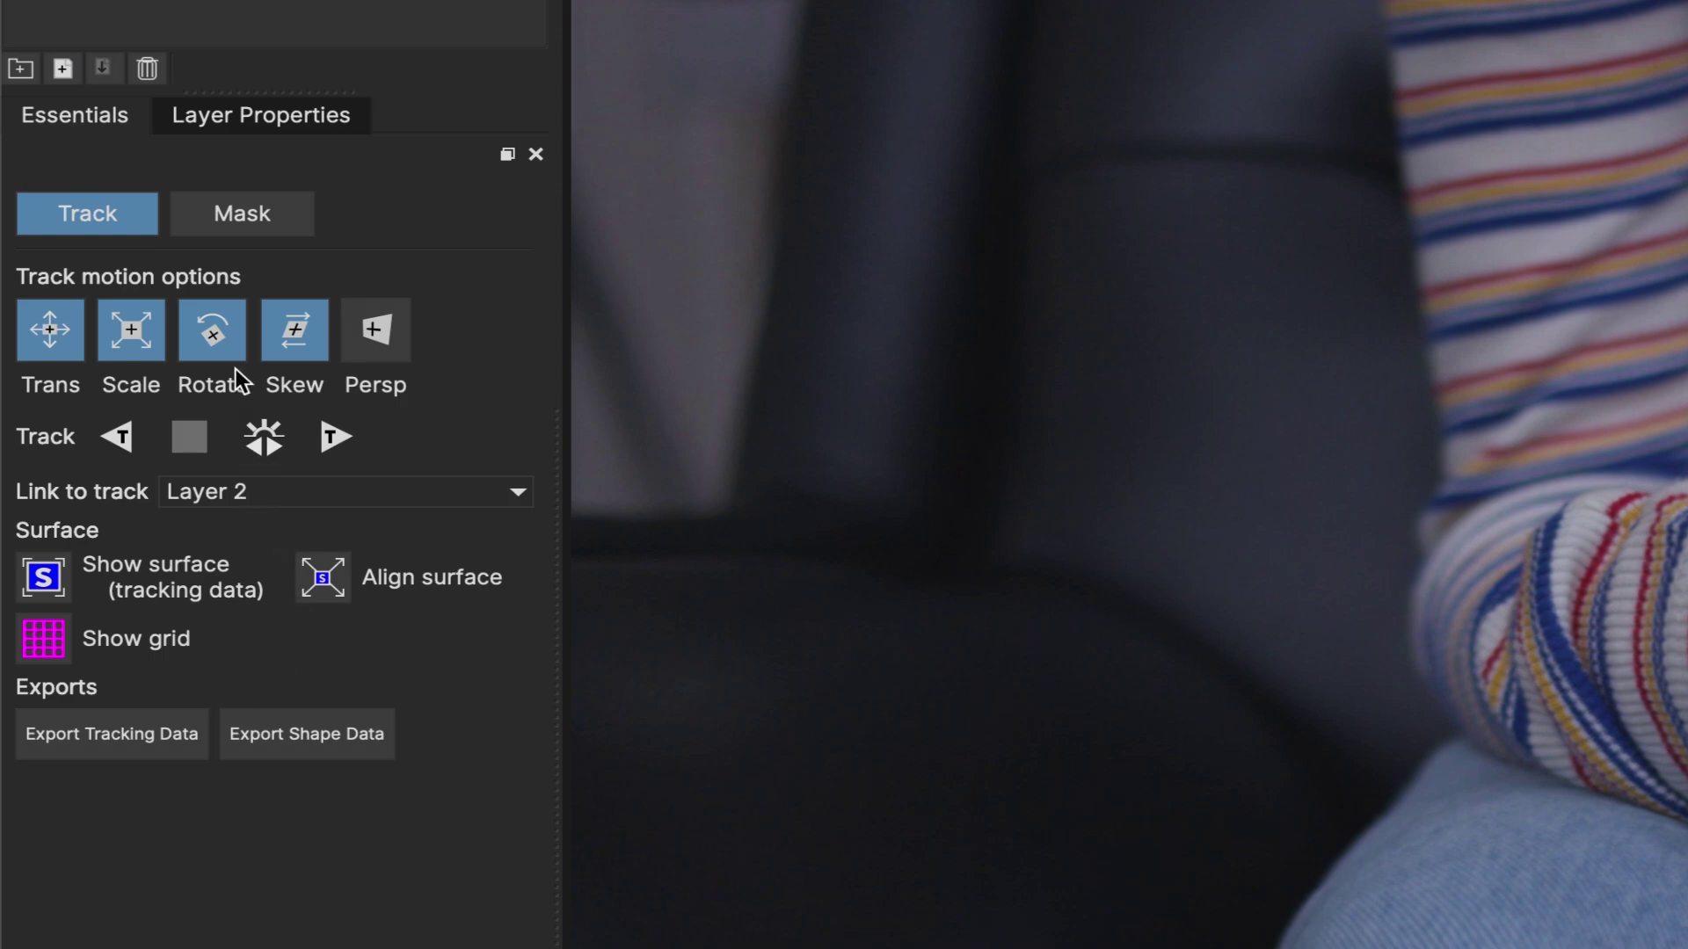
left_click(242, 214)
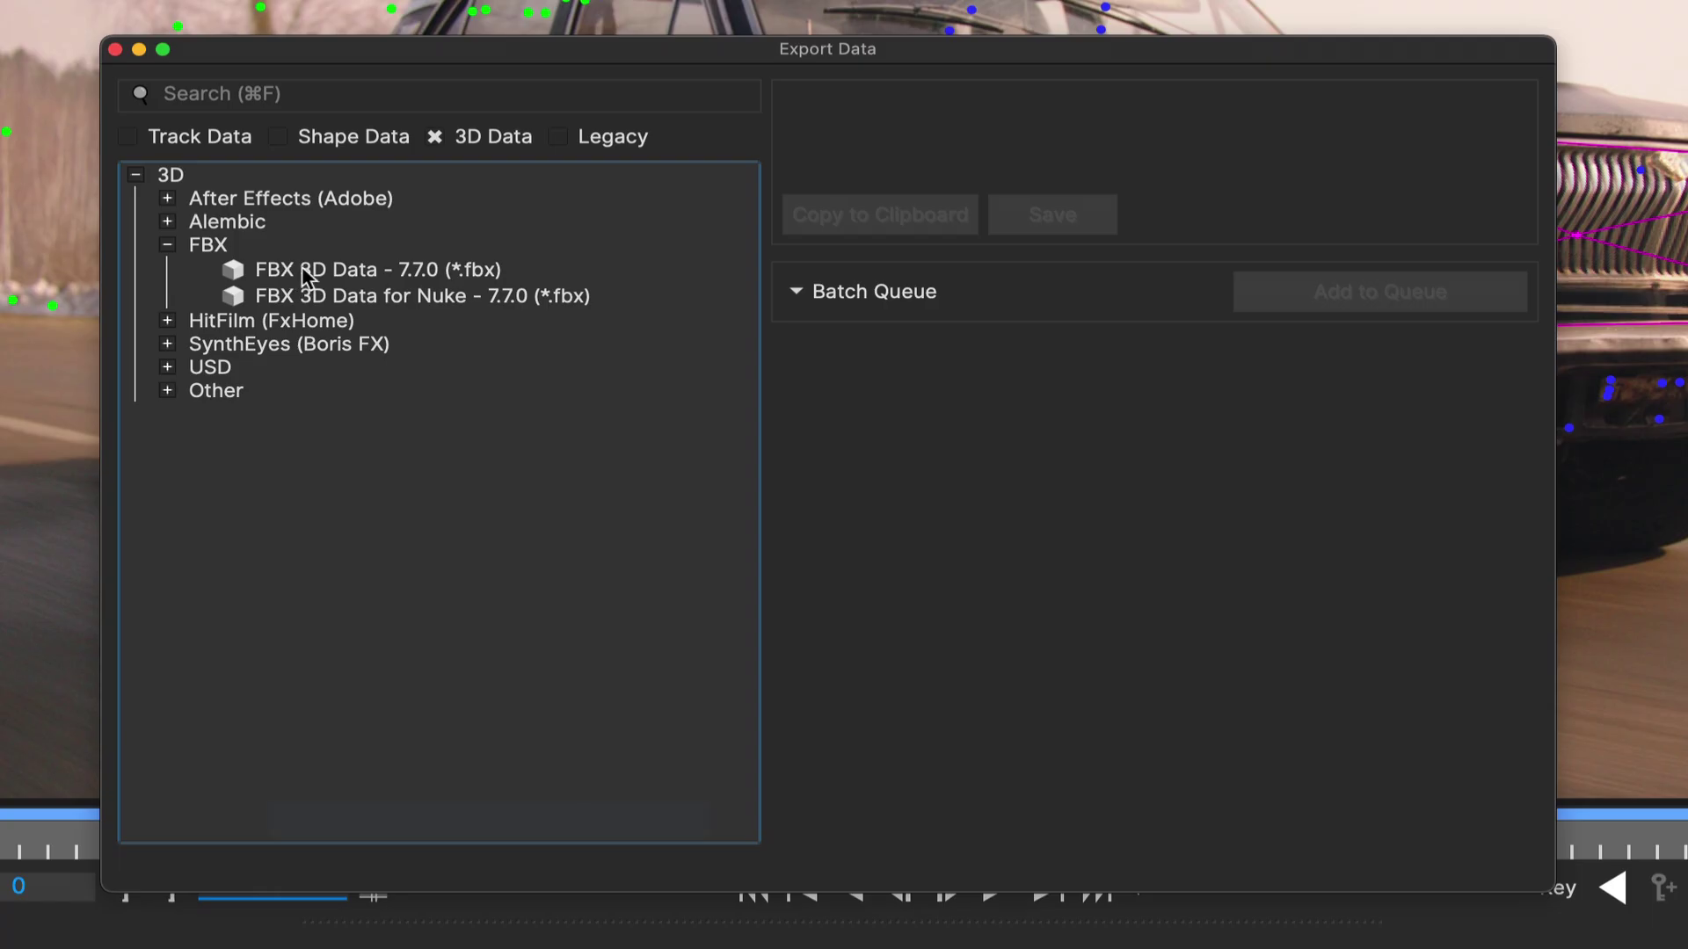
Configure an FBX 3D export without feature points, with baked scene transform, and save it as a preset.
left_click(301, 269)
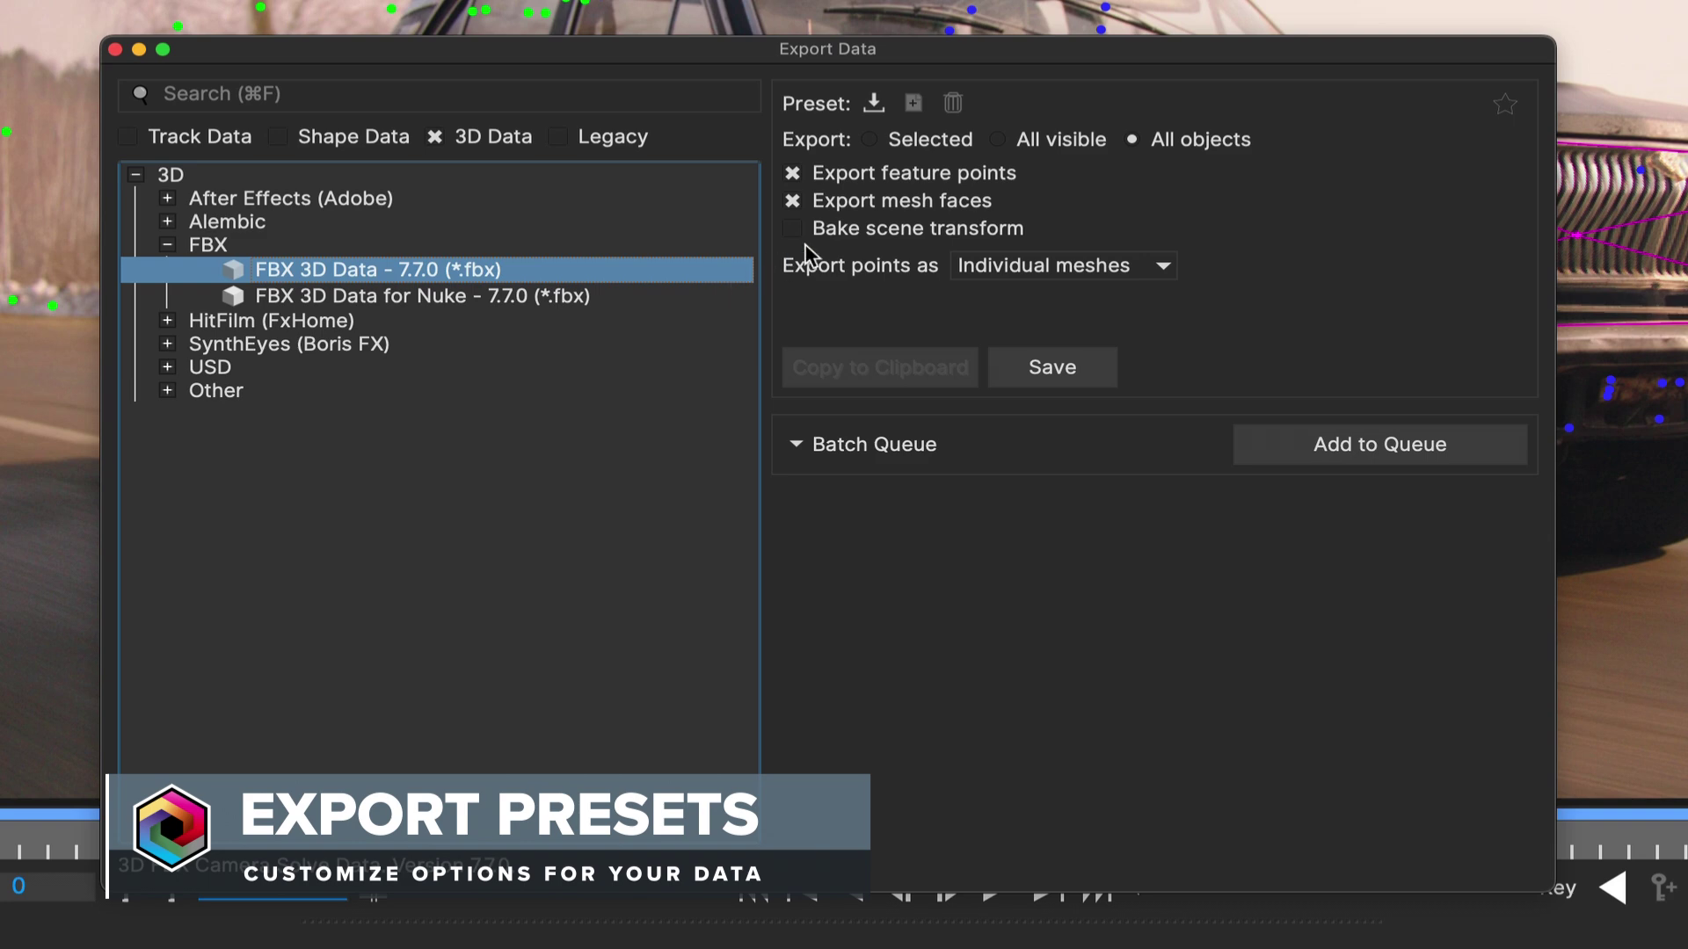
left_click(900, 175)
left_click(886, 229)
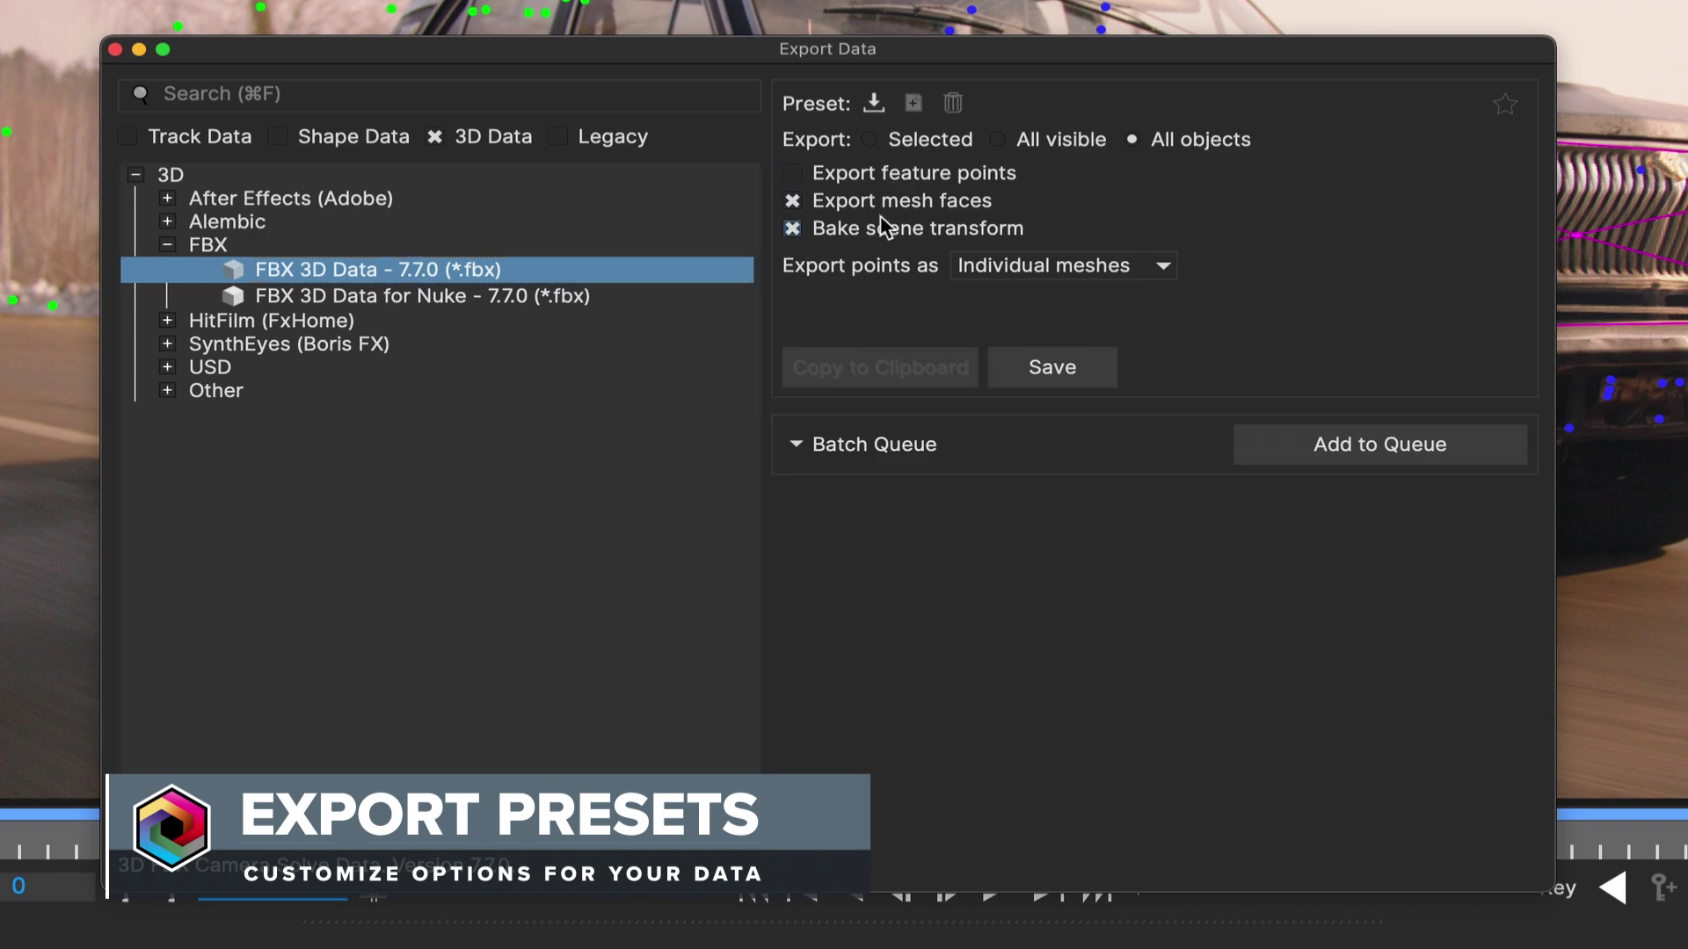
left_click(873, 105)
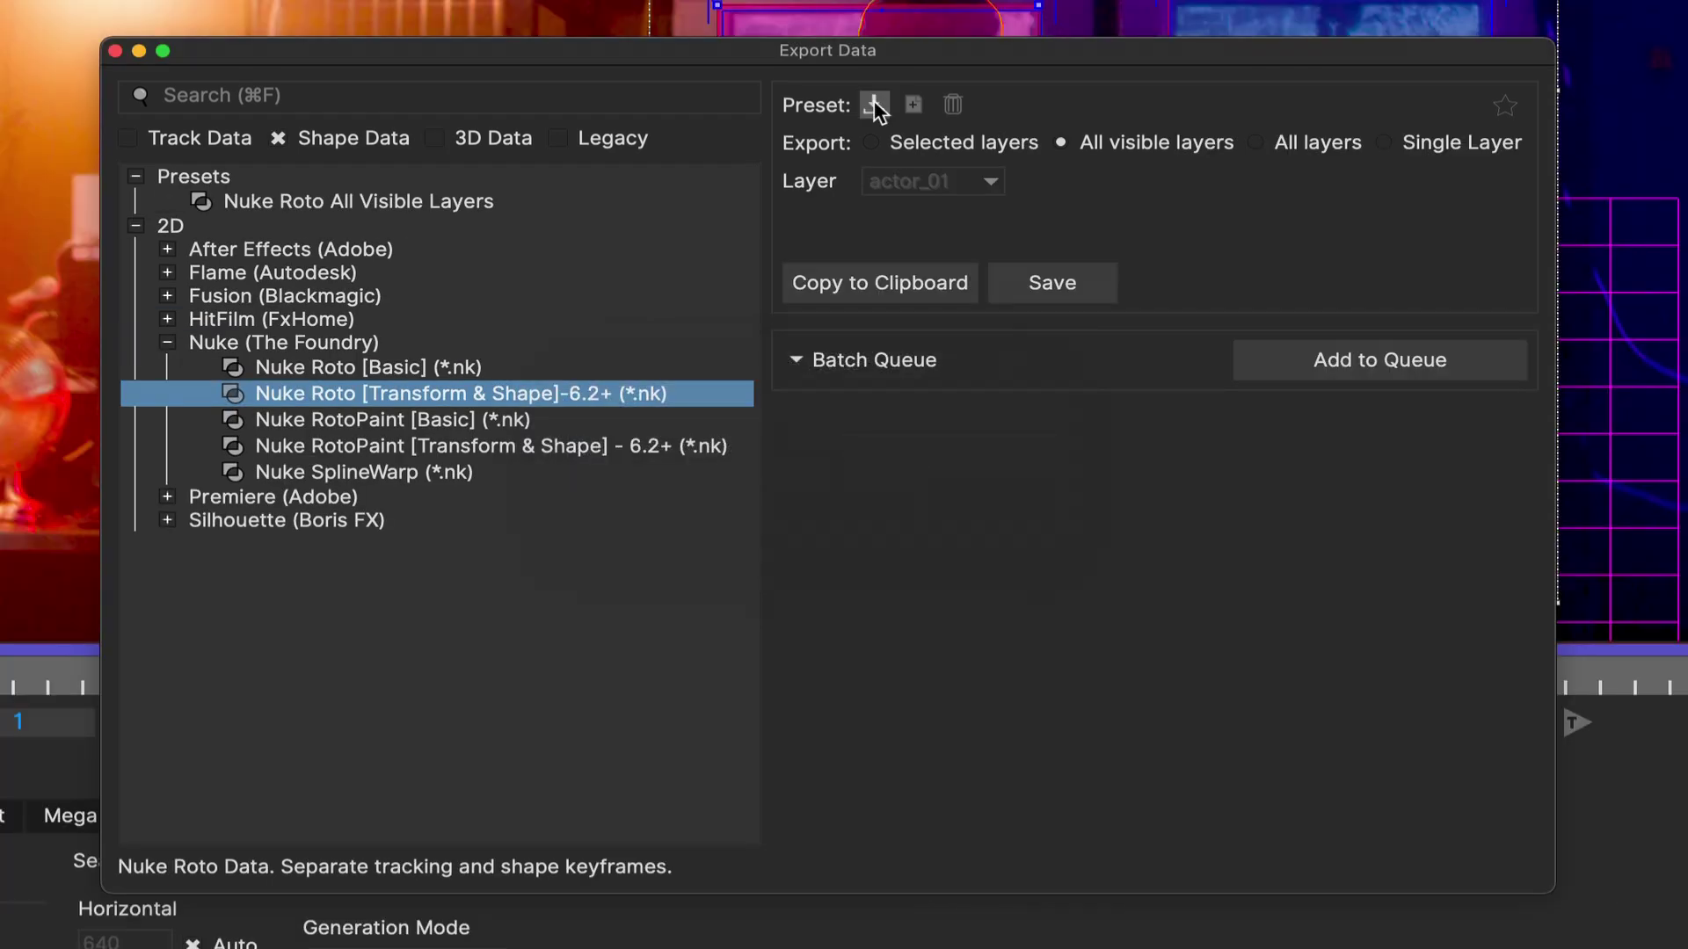
Start from the Nuke Roto preset, switch to Fusion Poly Shape Data exporting only the S_LeftEye layer.
left_click(483, 201)
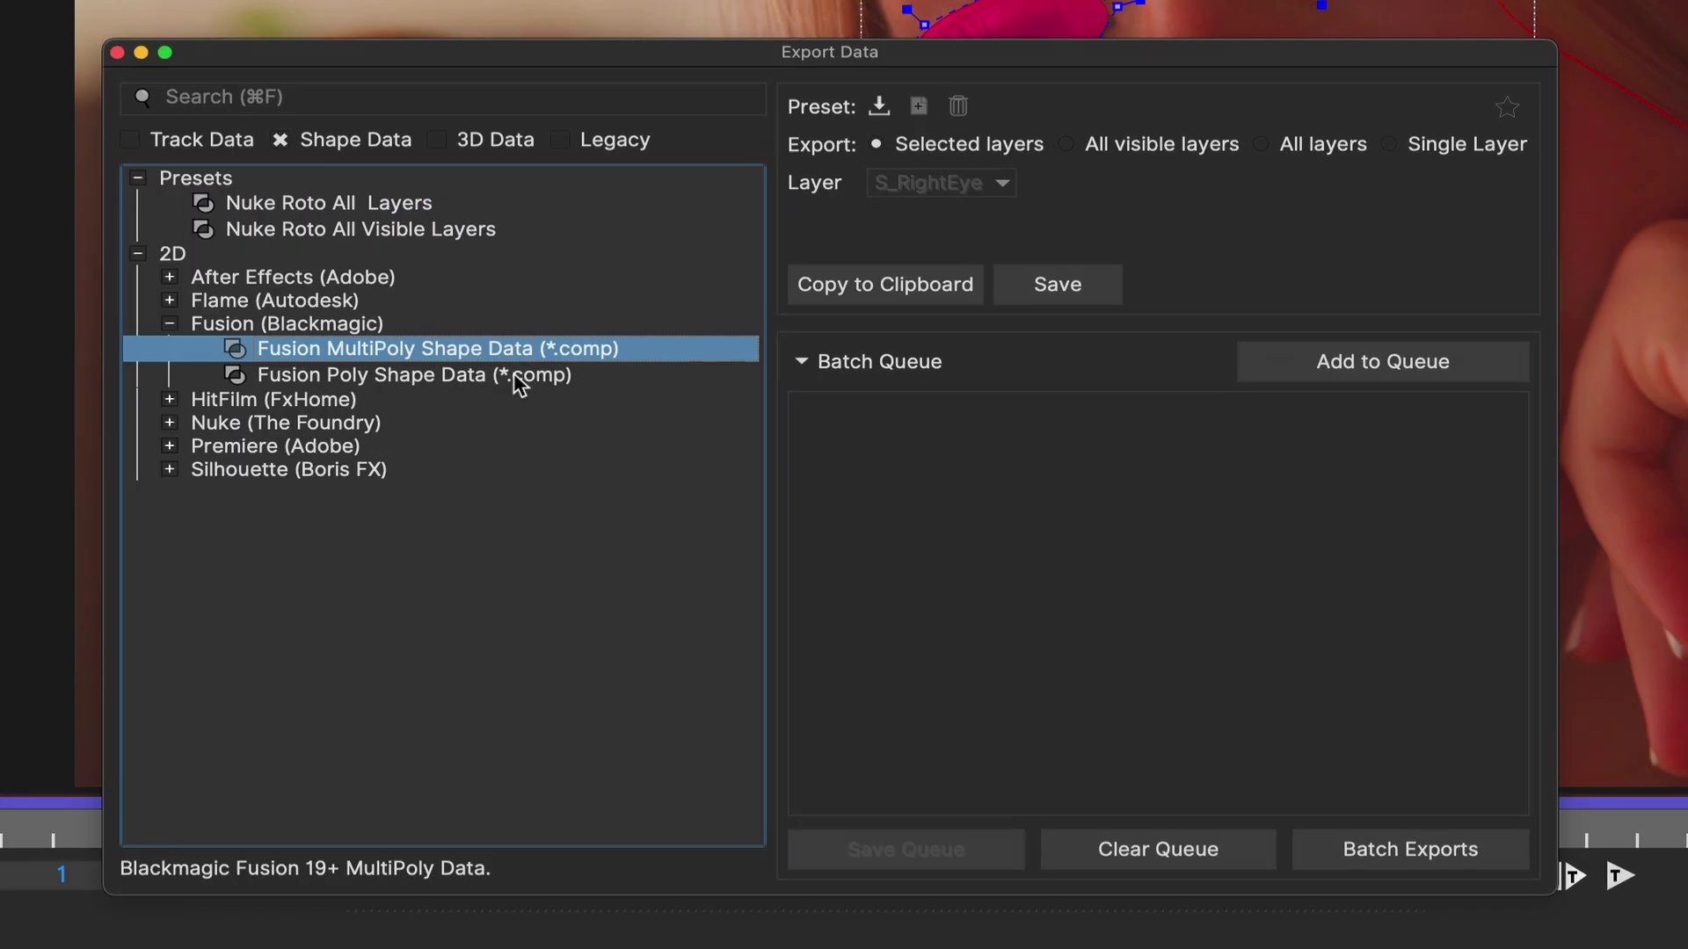
left_click(514, 374)
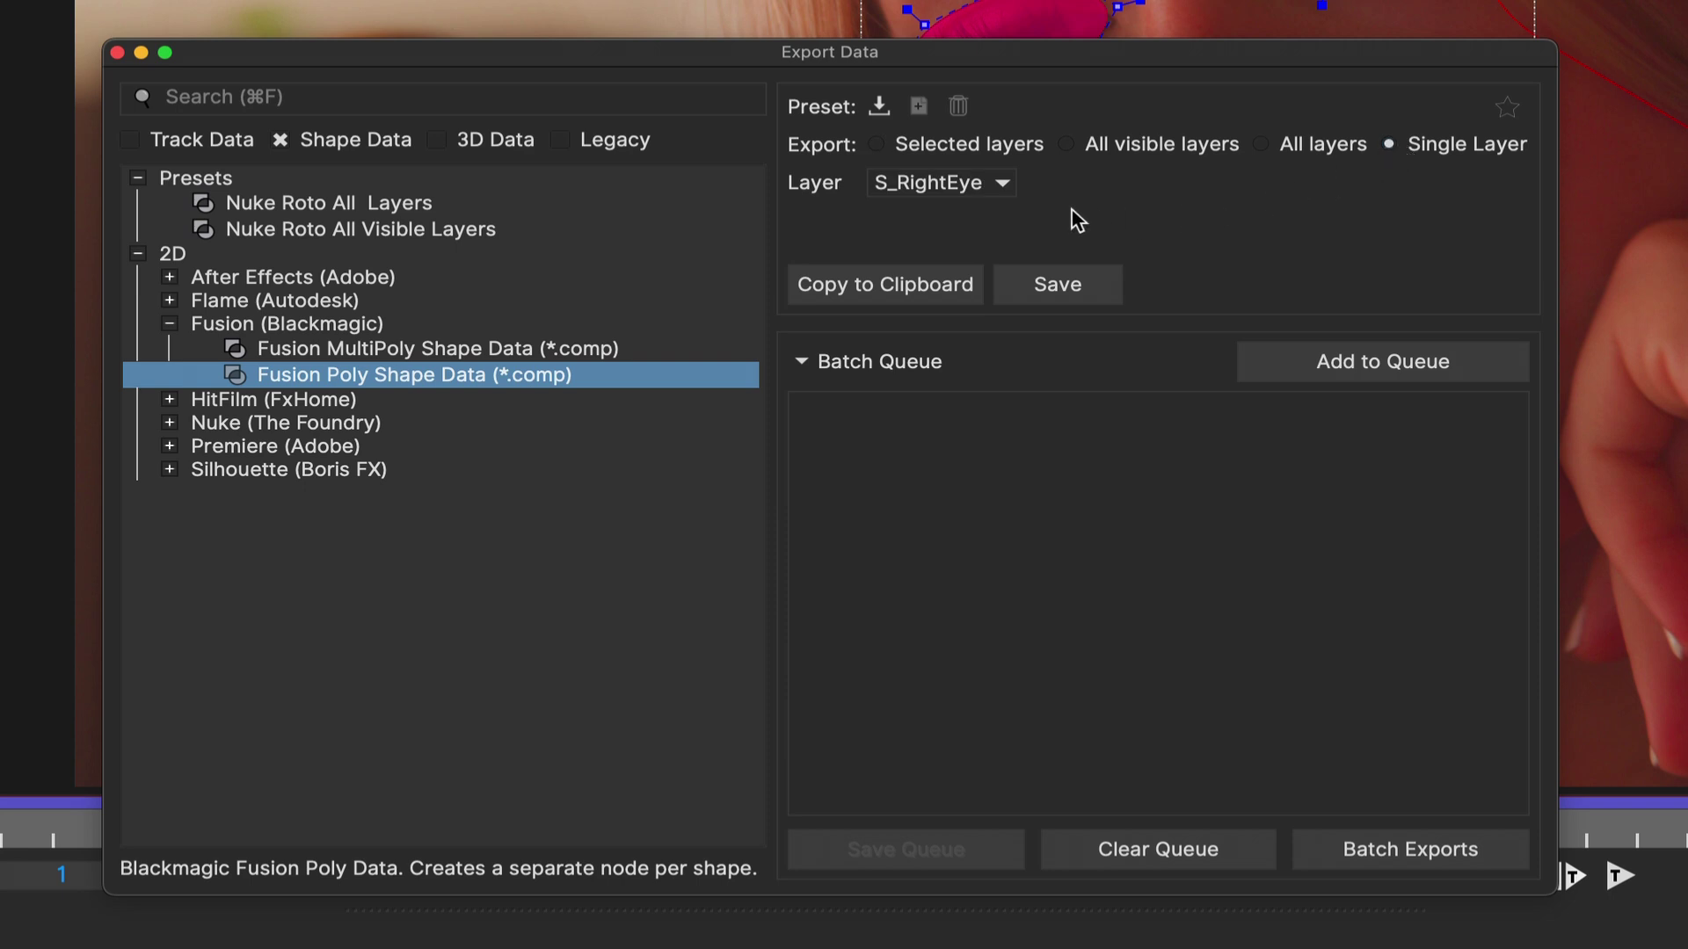
left_click(1003, 182)
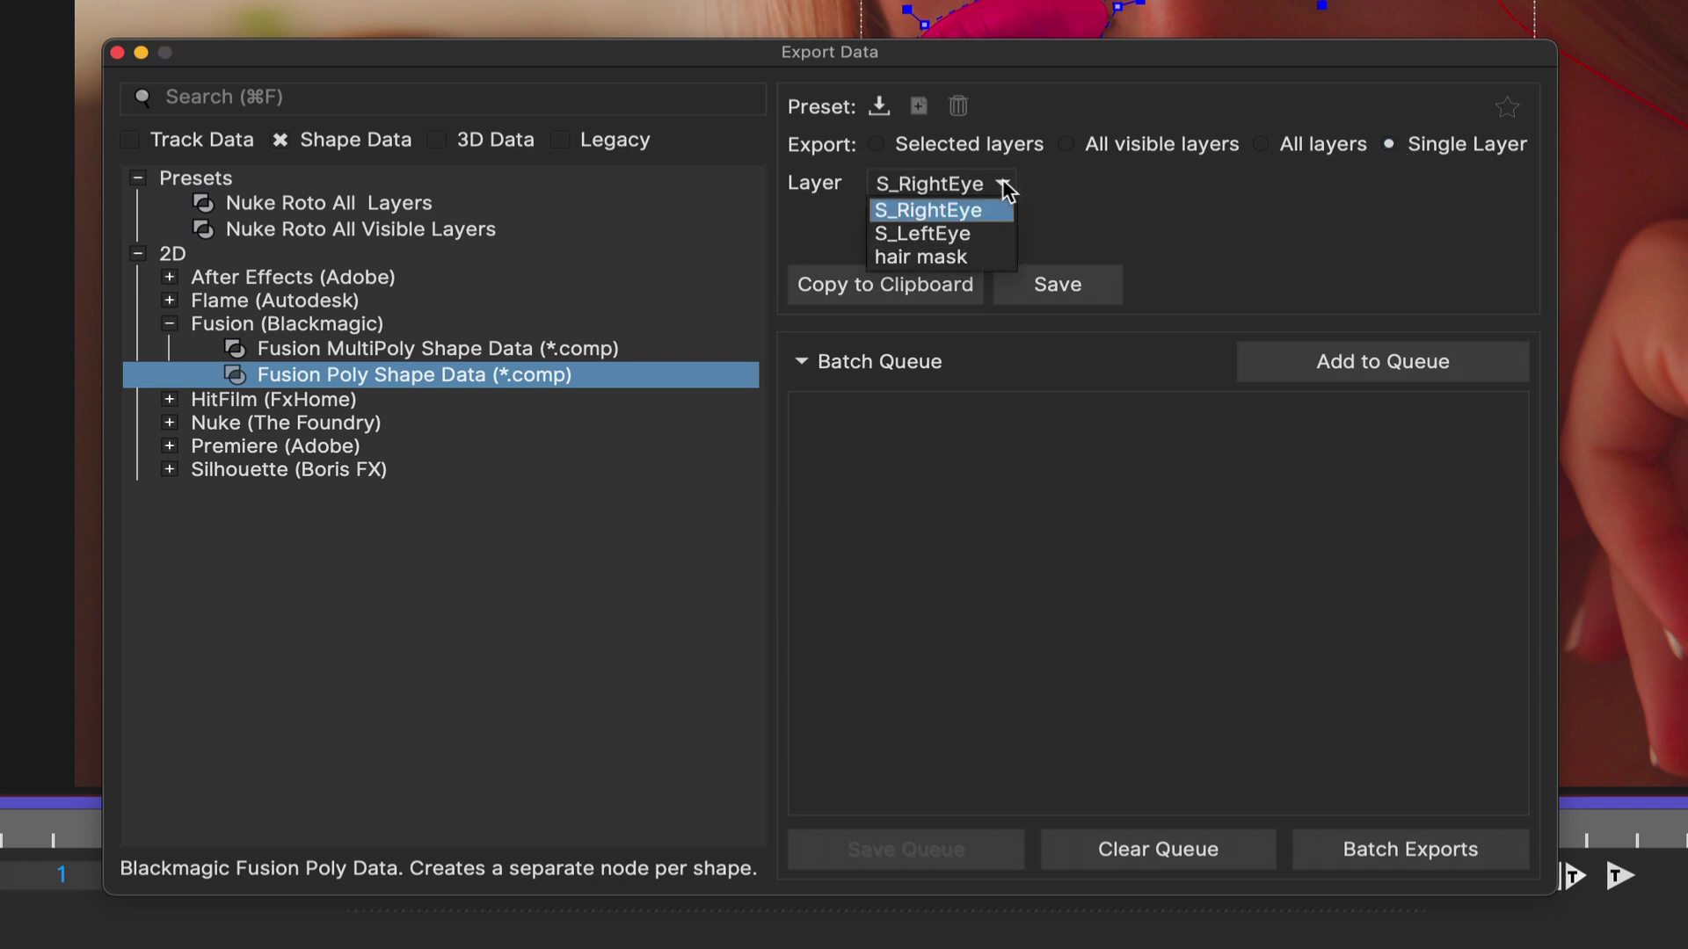
left_click(939, 233)
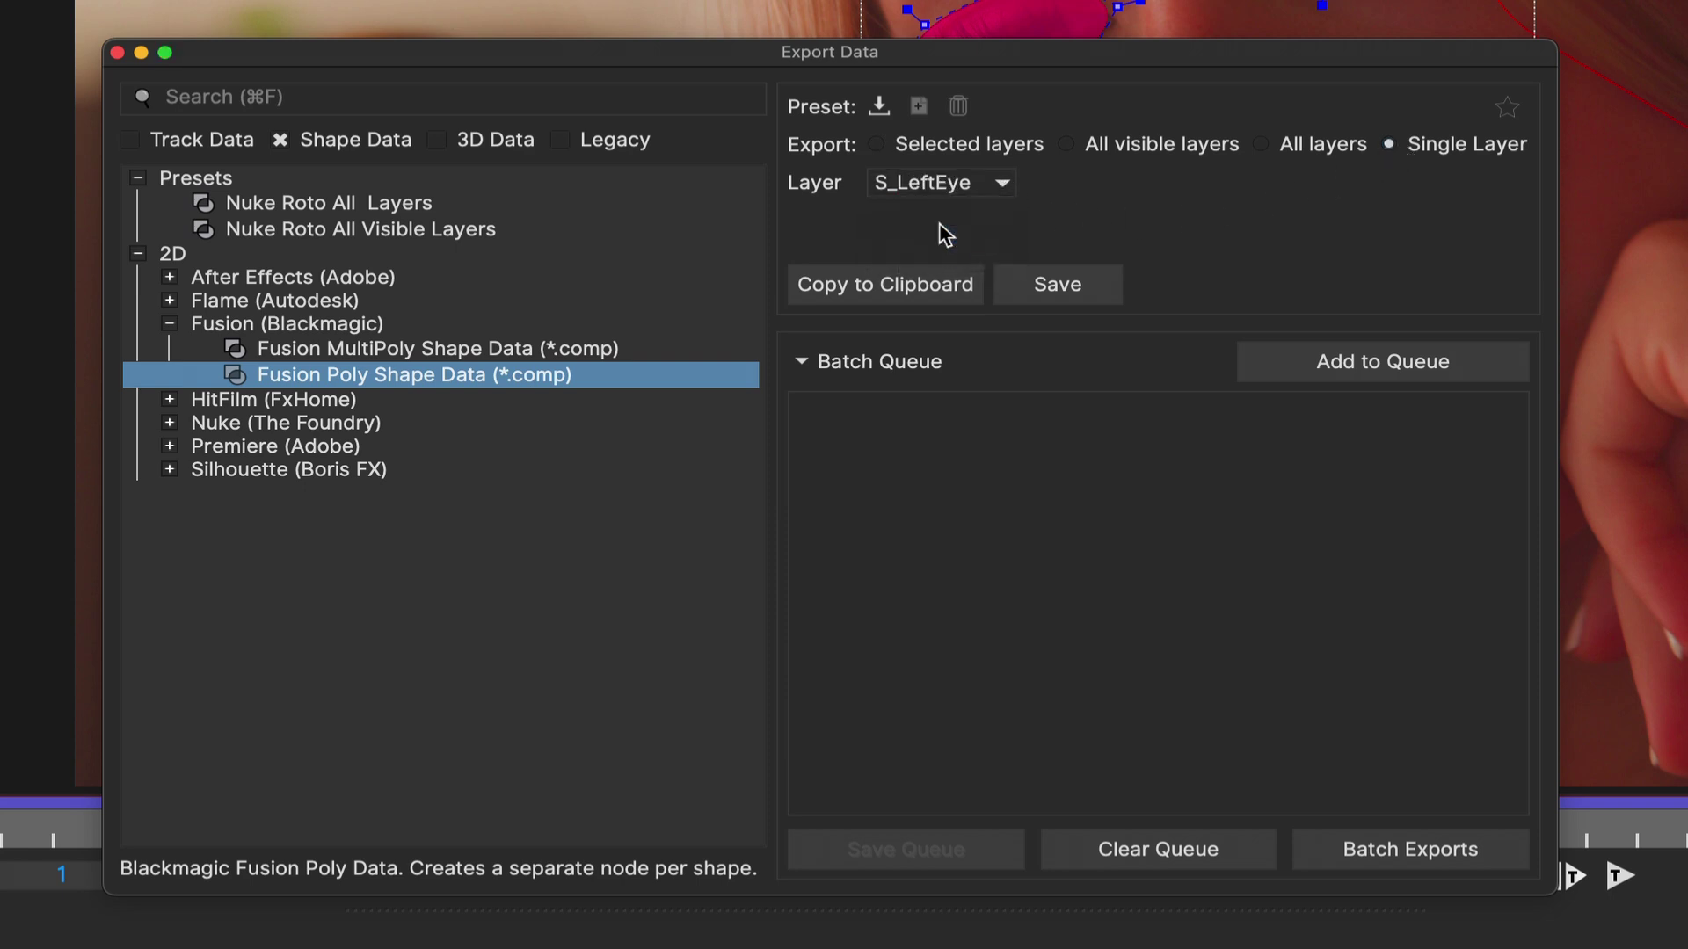
Add the export to the queue and update the second queued Corner Pin export to layer screen_02.
left_click(1382, 362)
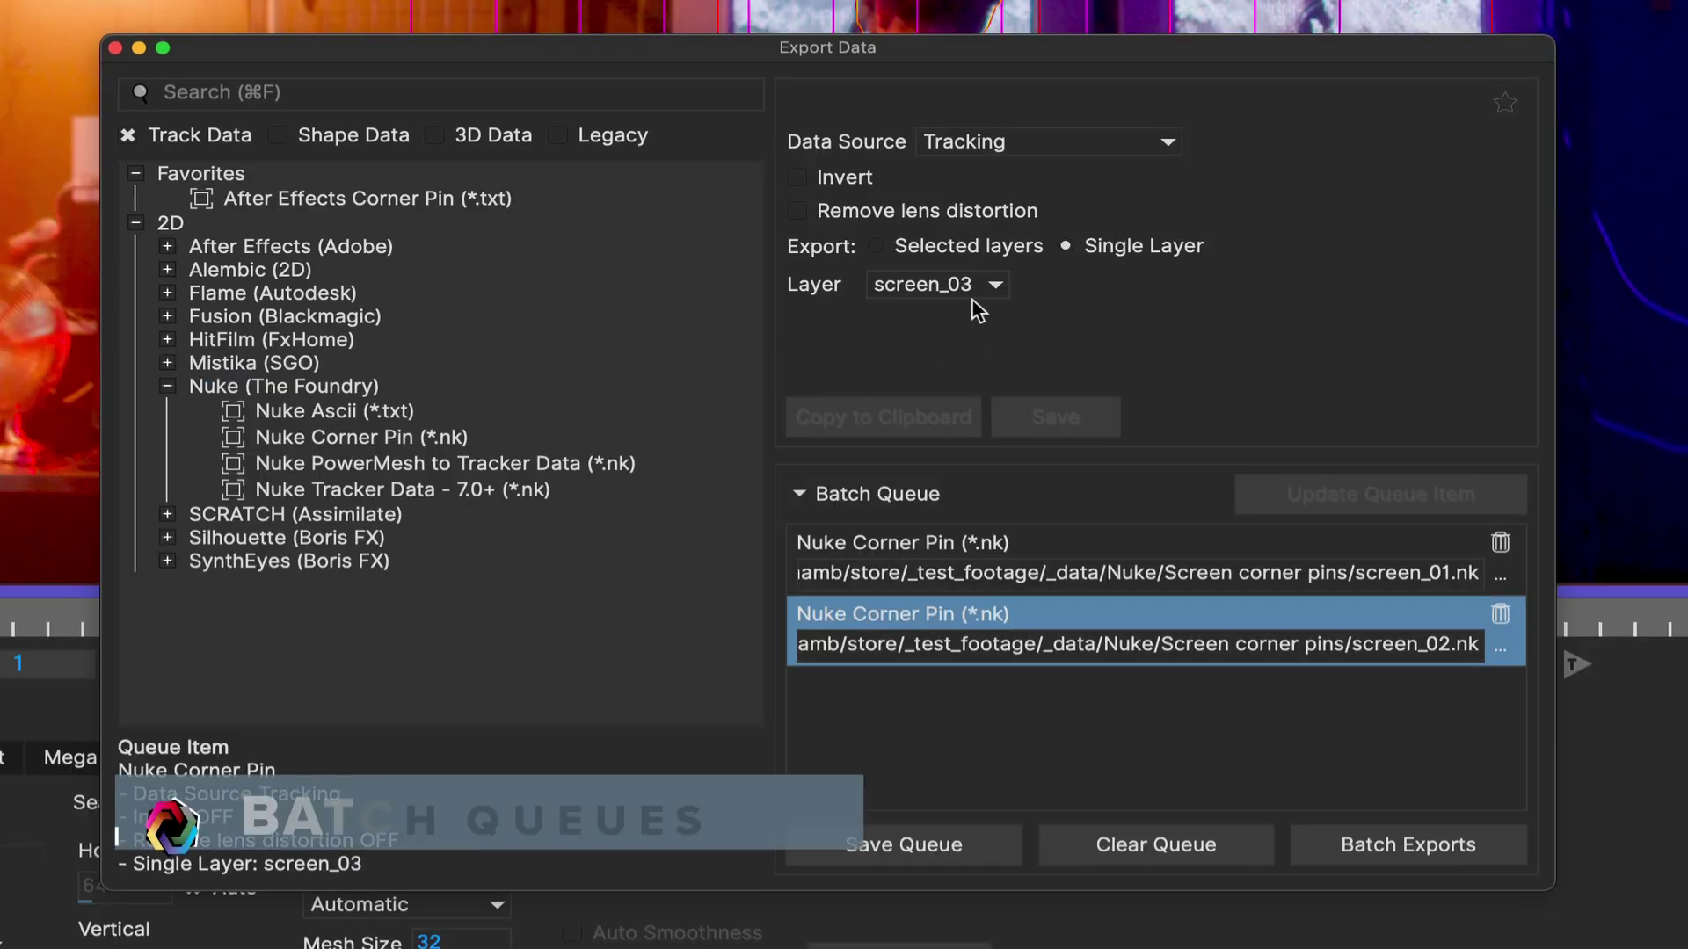
left_click(937, 285)
left_click(923, 383)
left_click(1363, 499)
Update the first queued Corner Pin export to single layer screen_01.
left_click(1335, 568)
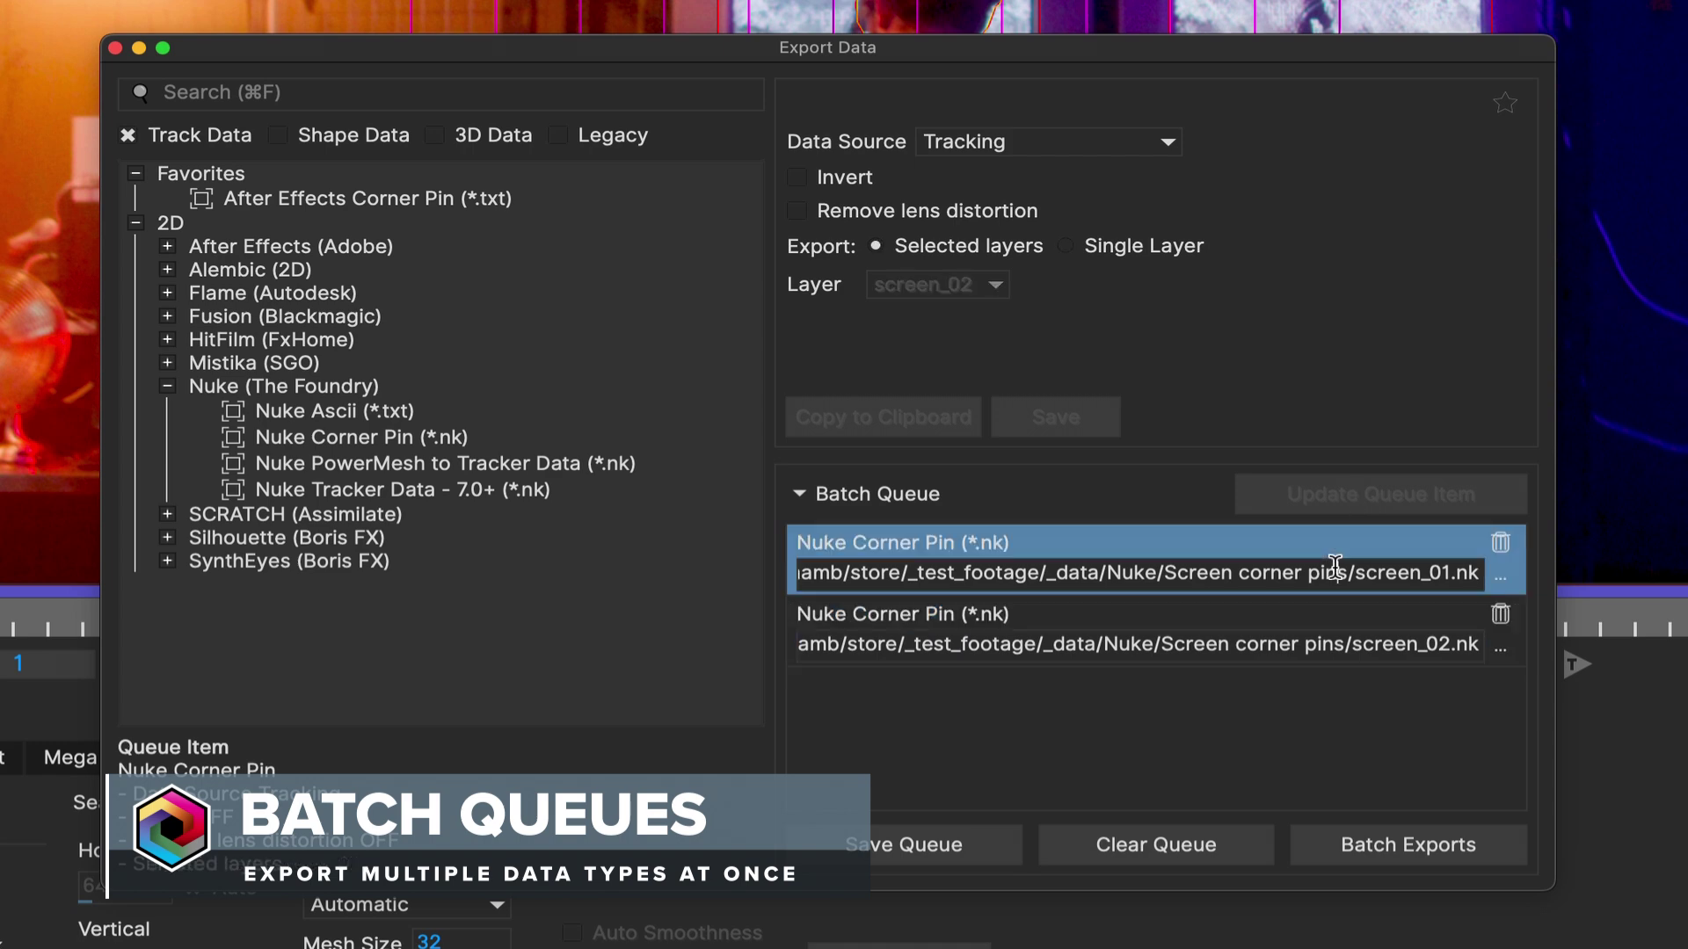
left_click(1134, 247)
left_click(997, 285)
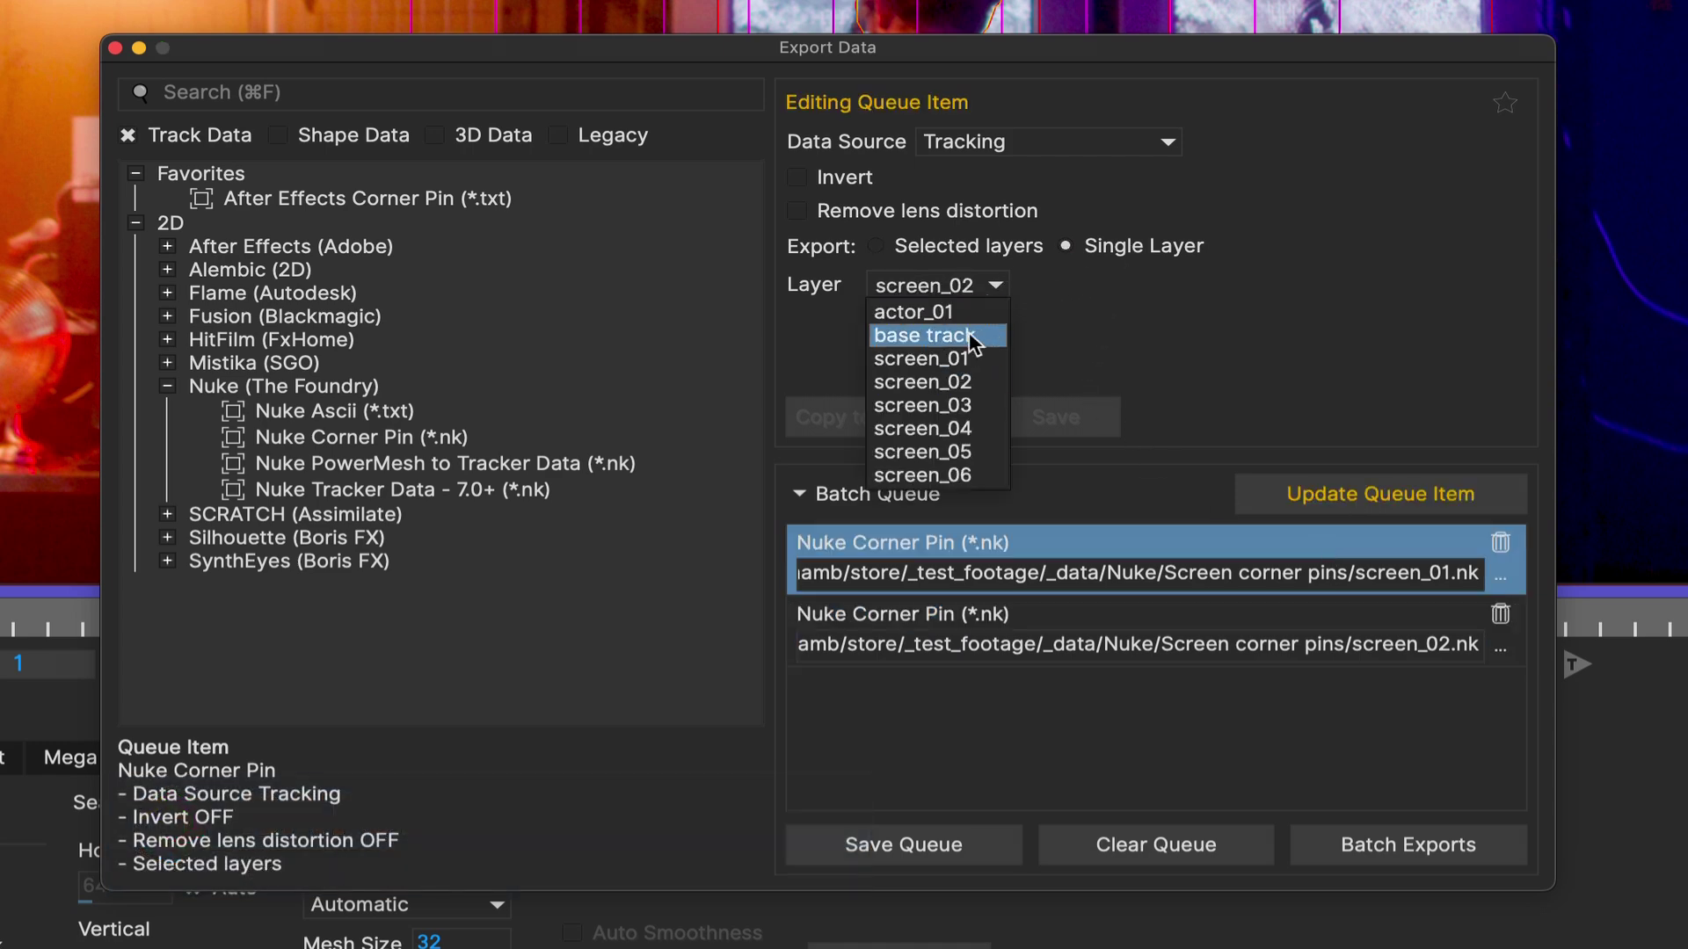
left_click(923, 359)
left_click(1380, 495)
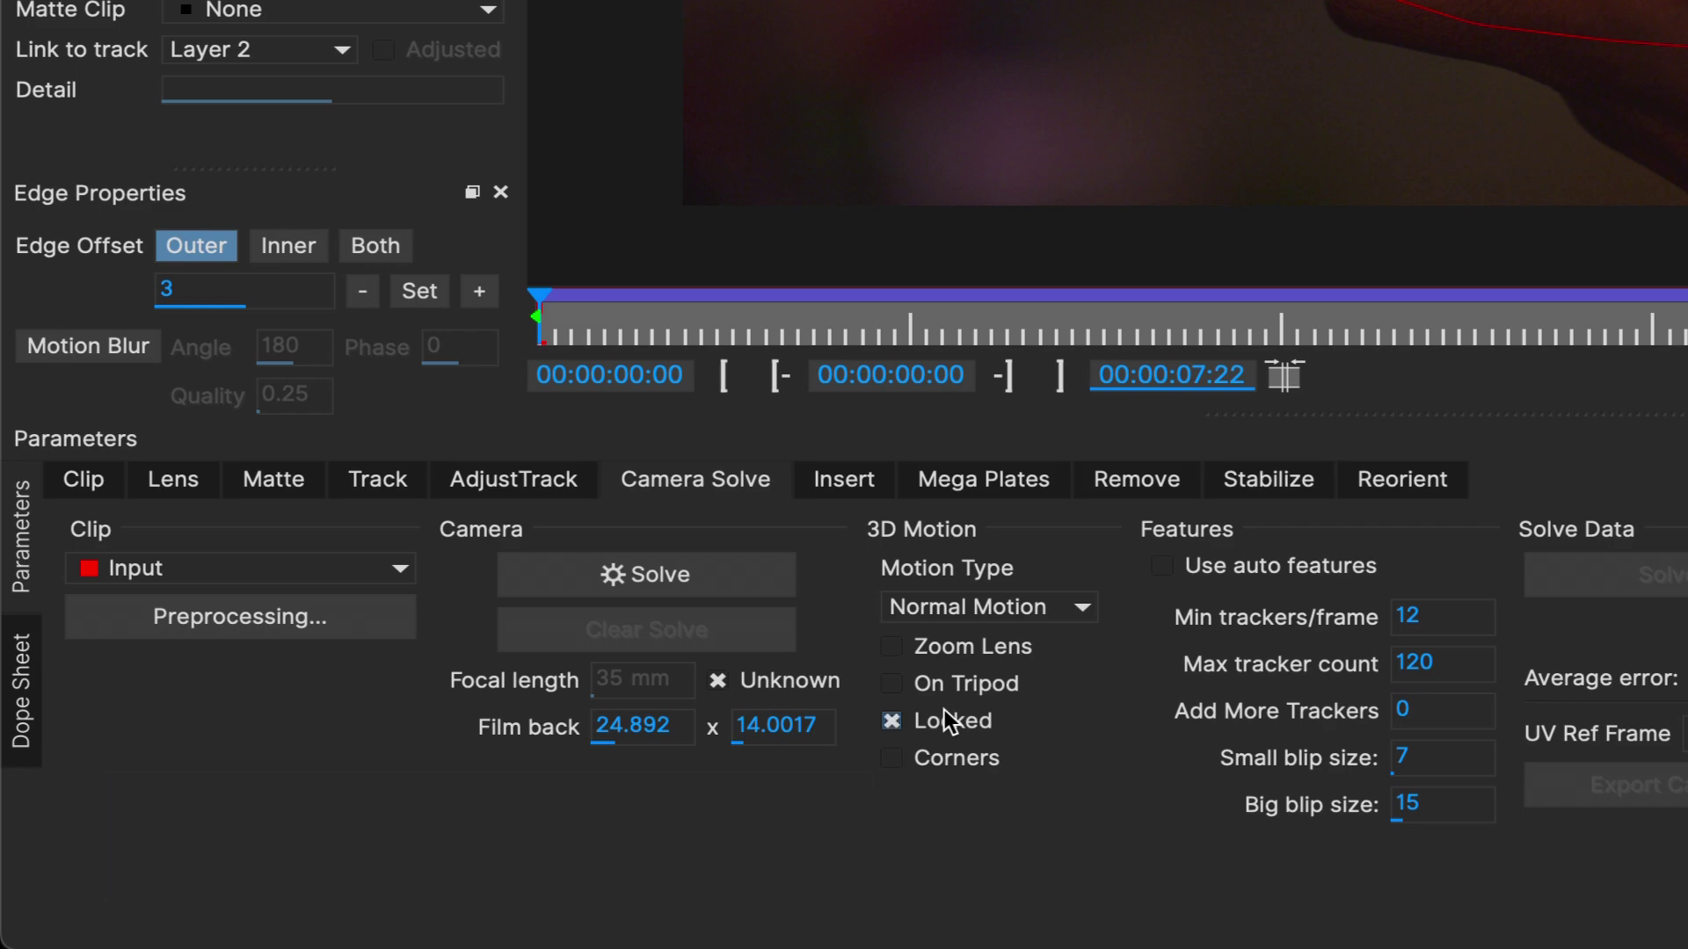
Set the Camera Solve motion type to Locked and run the solve.
left_click(891, 720)
left_click(730, 571)
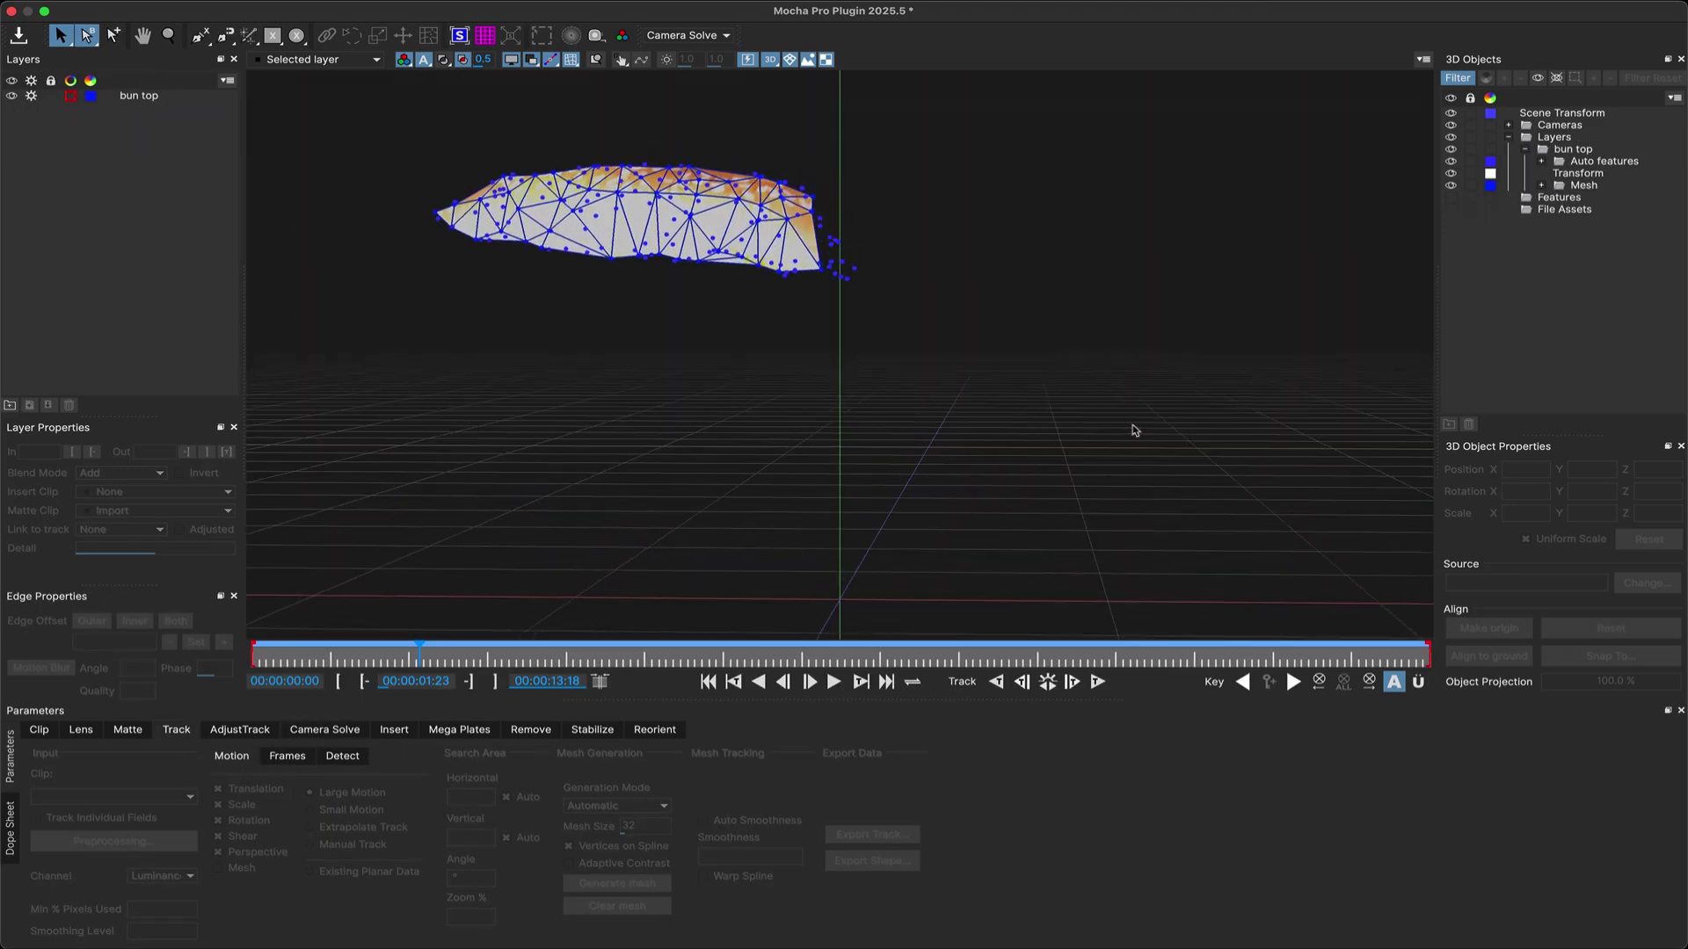
scroll(963, 429, "down", 6)
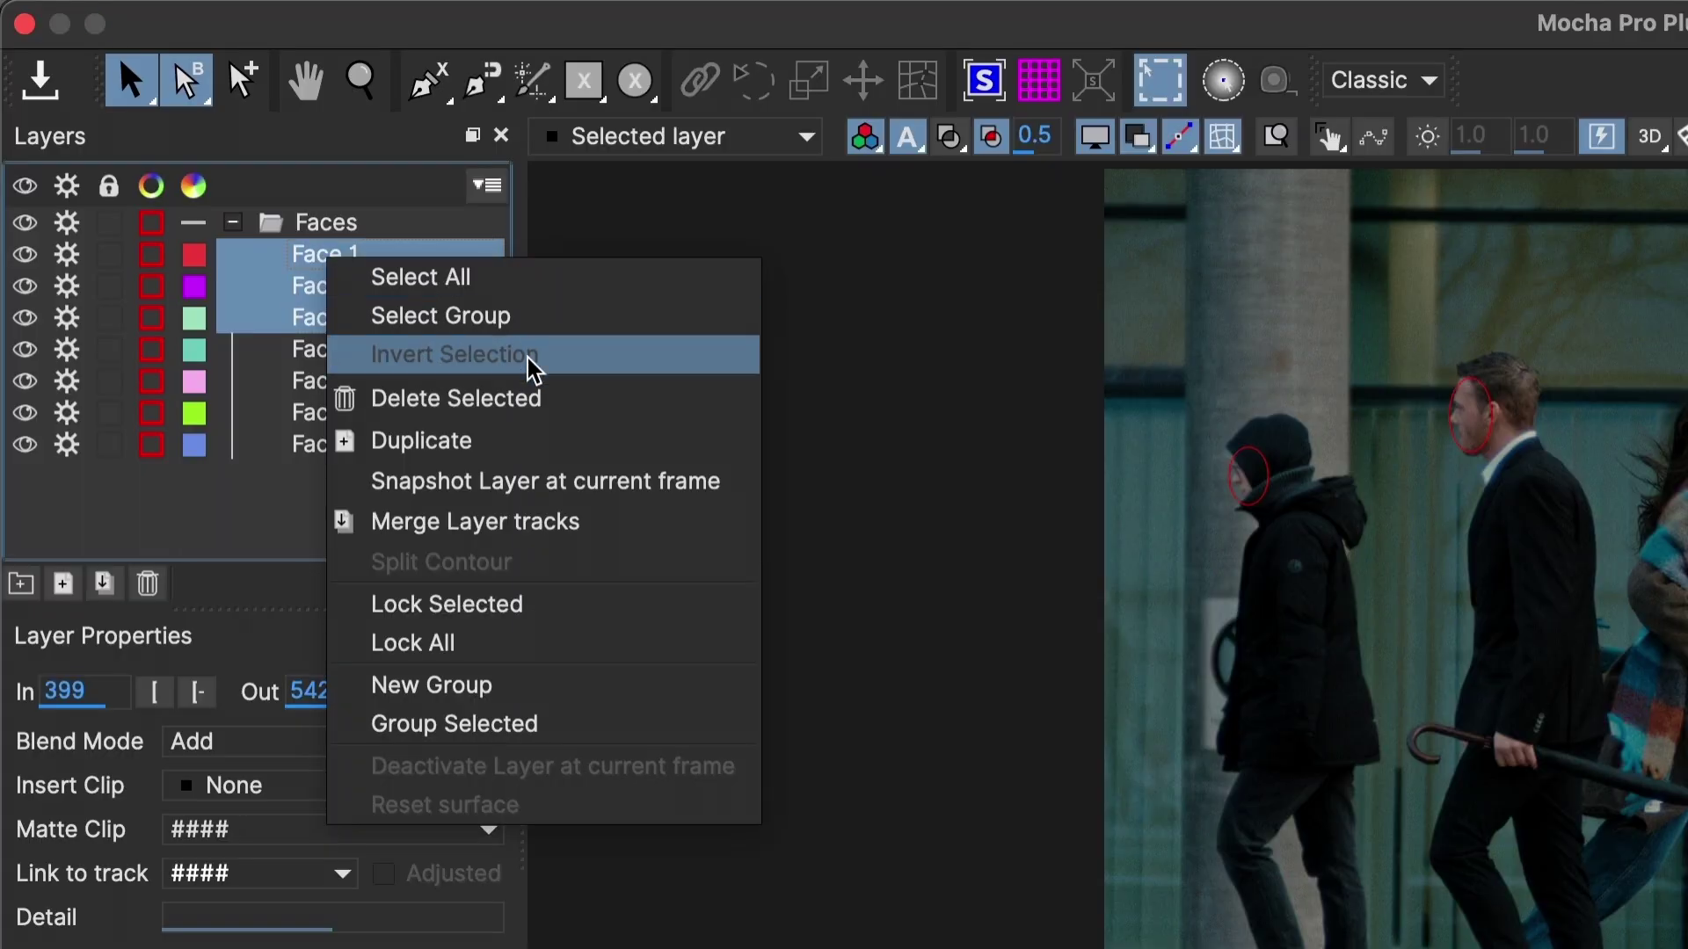
Merge the selected face layers' tracks into one layer, then track the wall both directions.
left_click(540, 521)
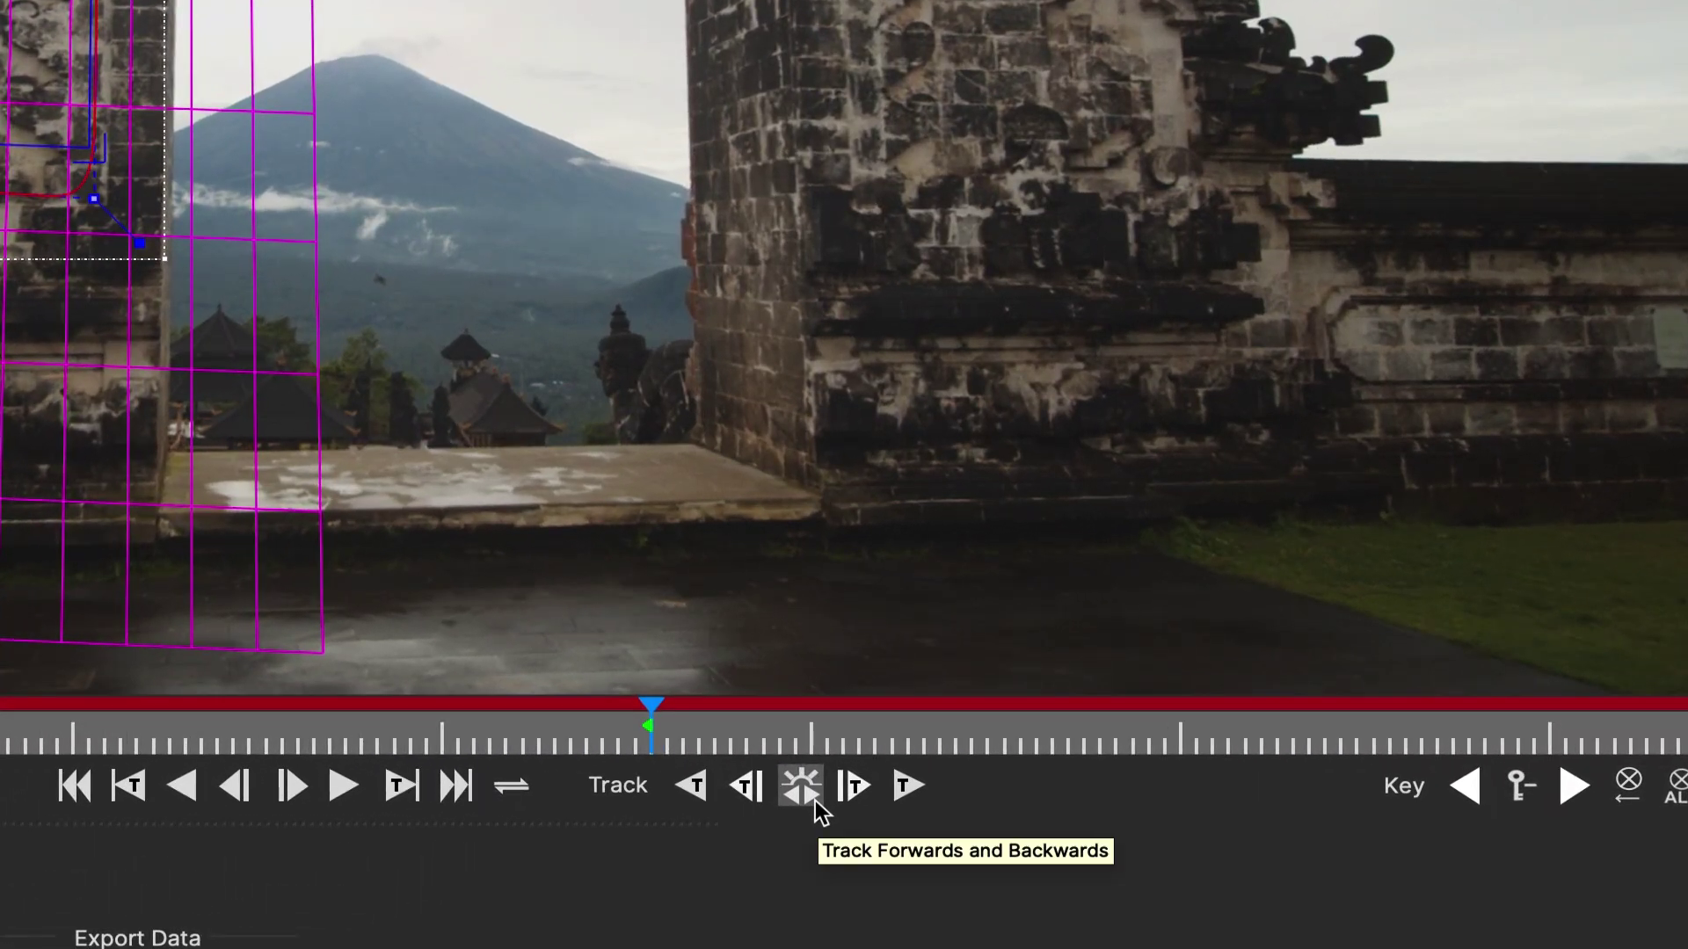
left_click(815, 800)
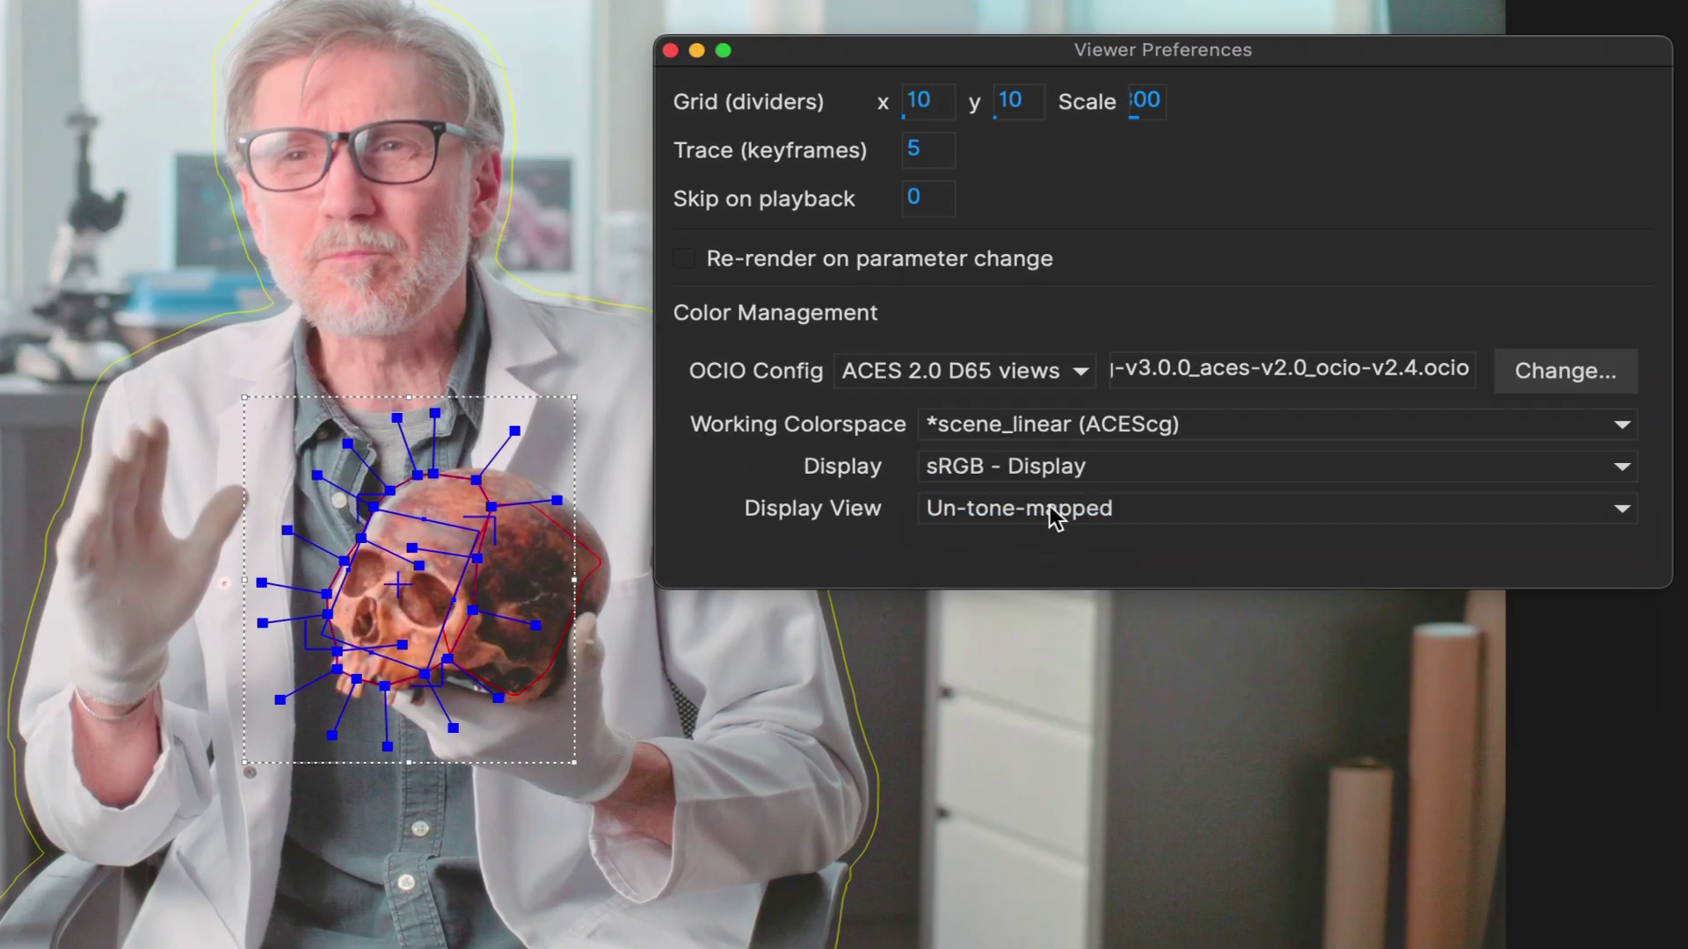
Compare the ACES 2.0 SDR and Raw display views, then switch Preferences to the System page.
left_click(1056, 516)
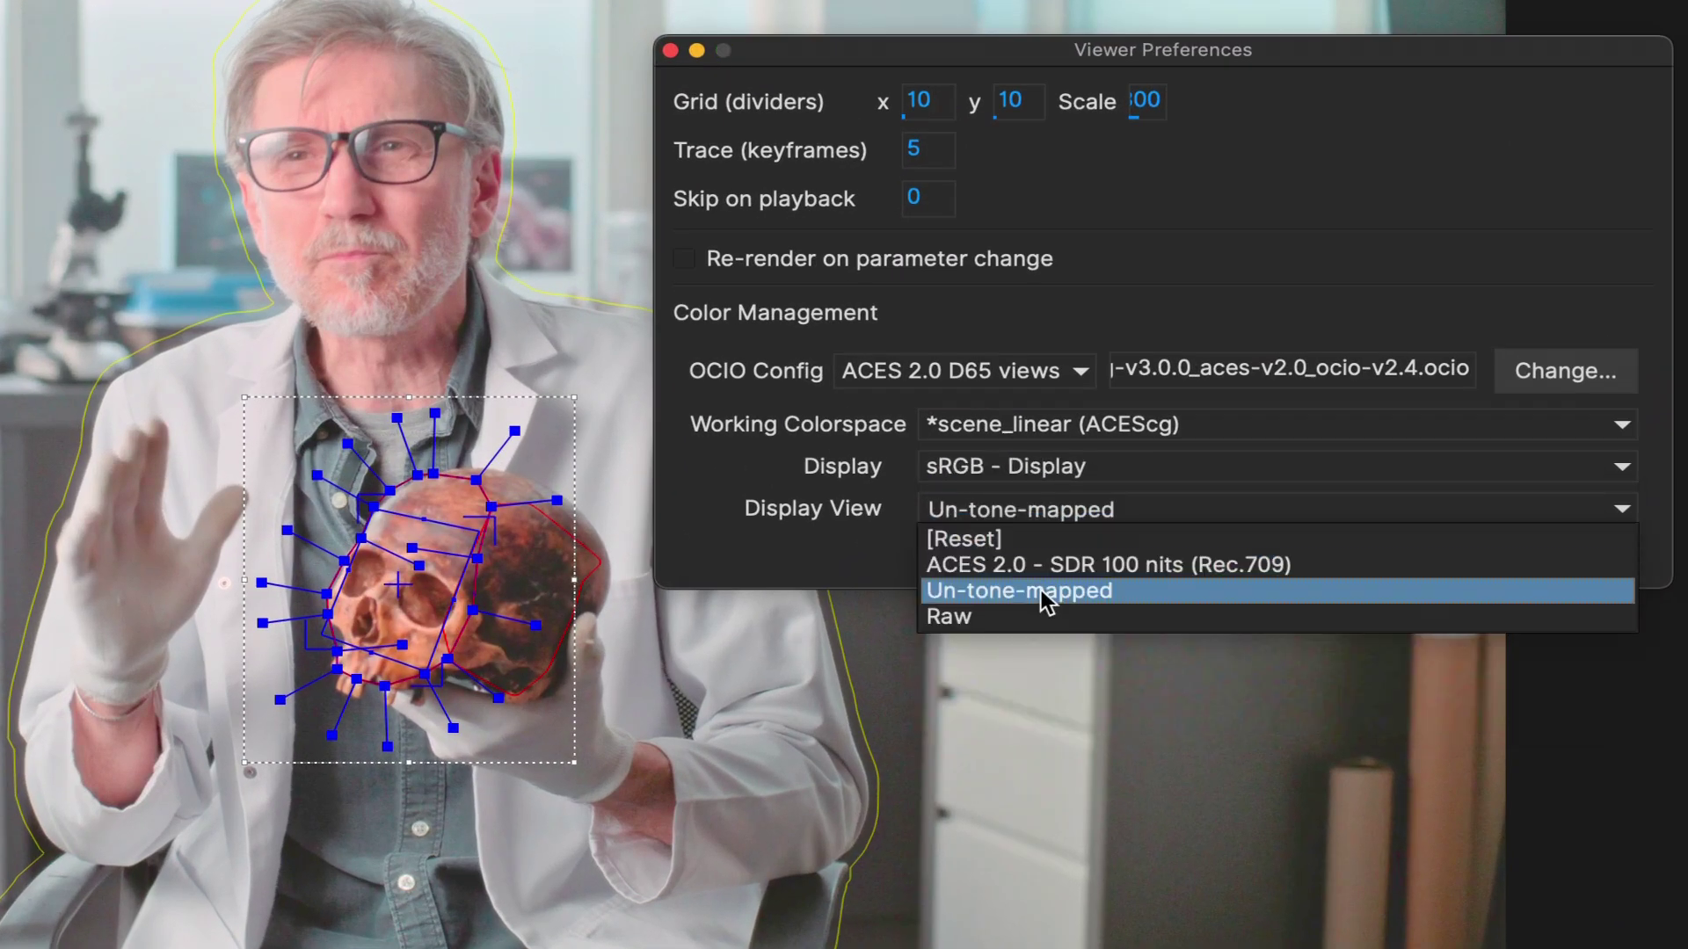
left_click(1041, 567)
left_click(1055, 511)
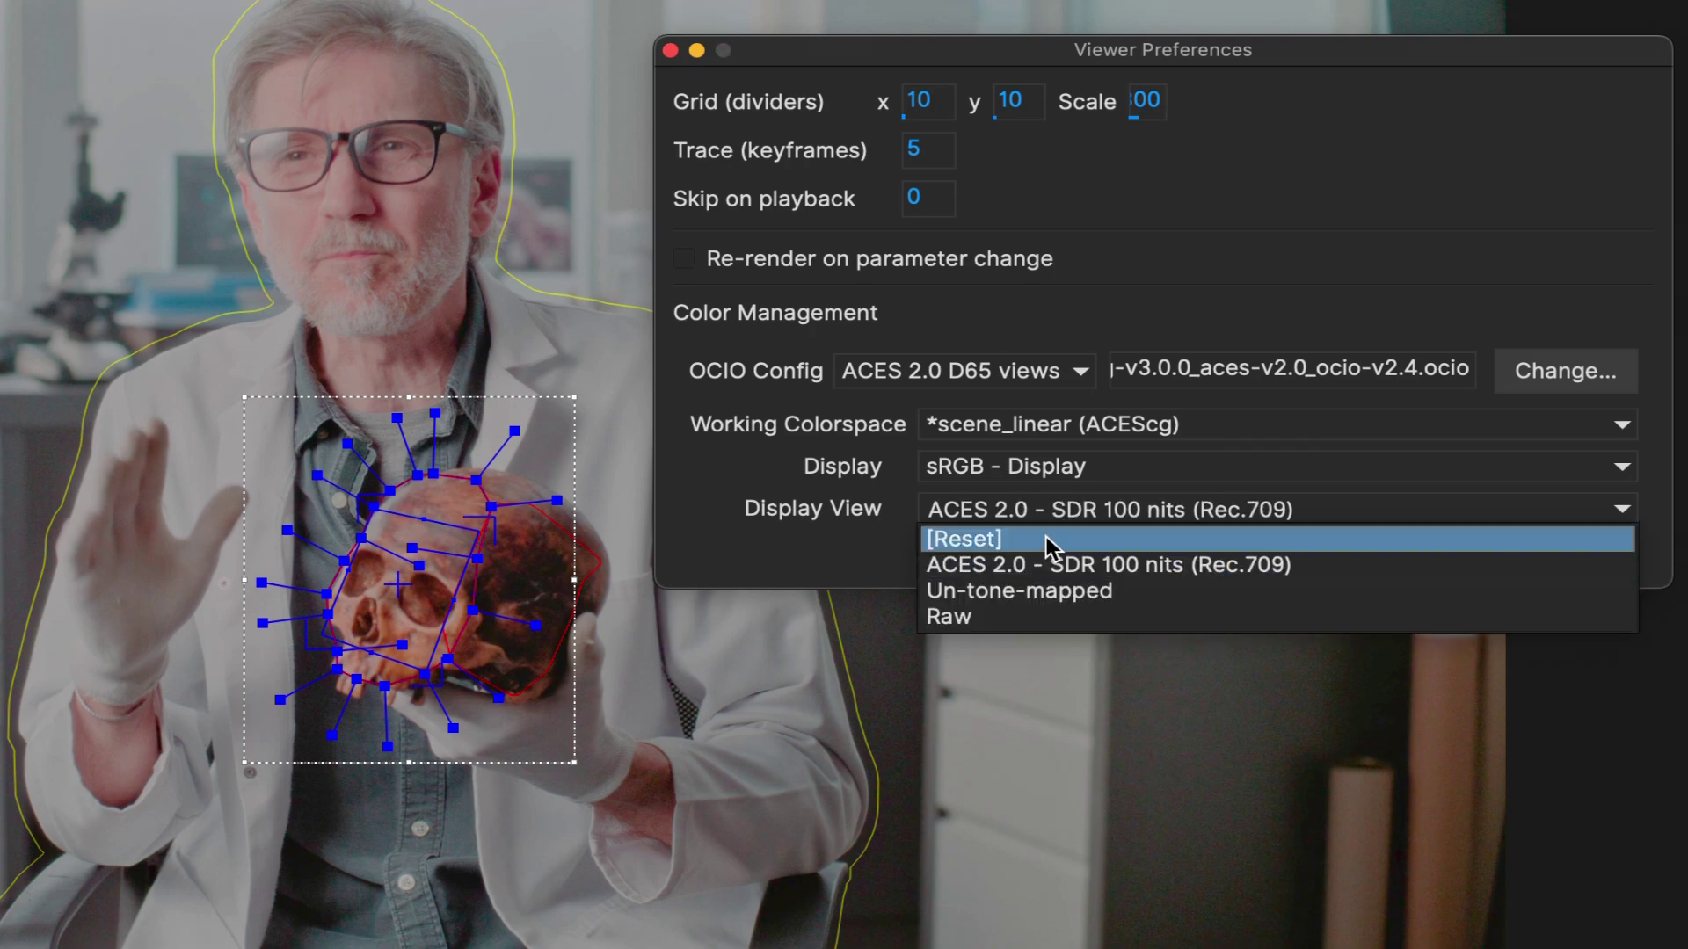
left_click(1029, 616)
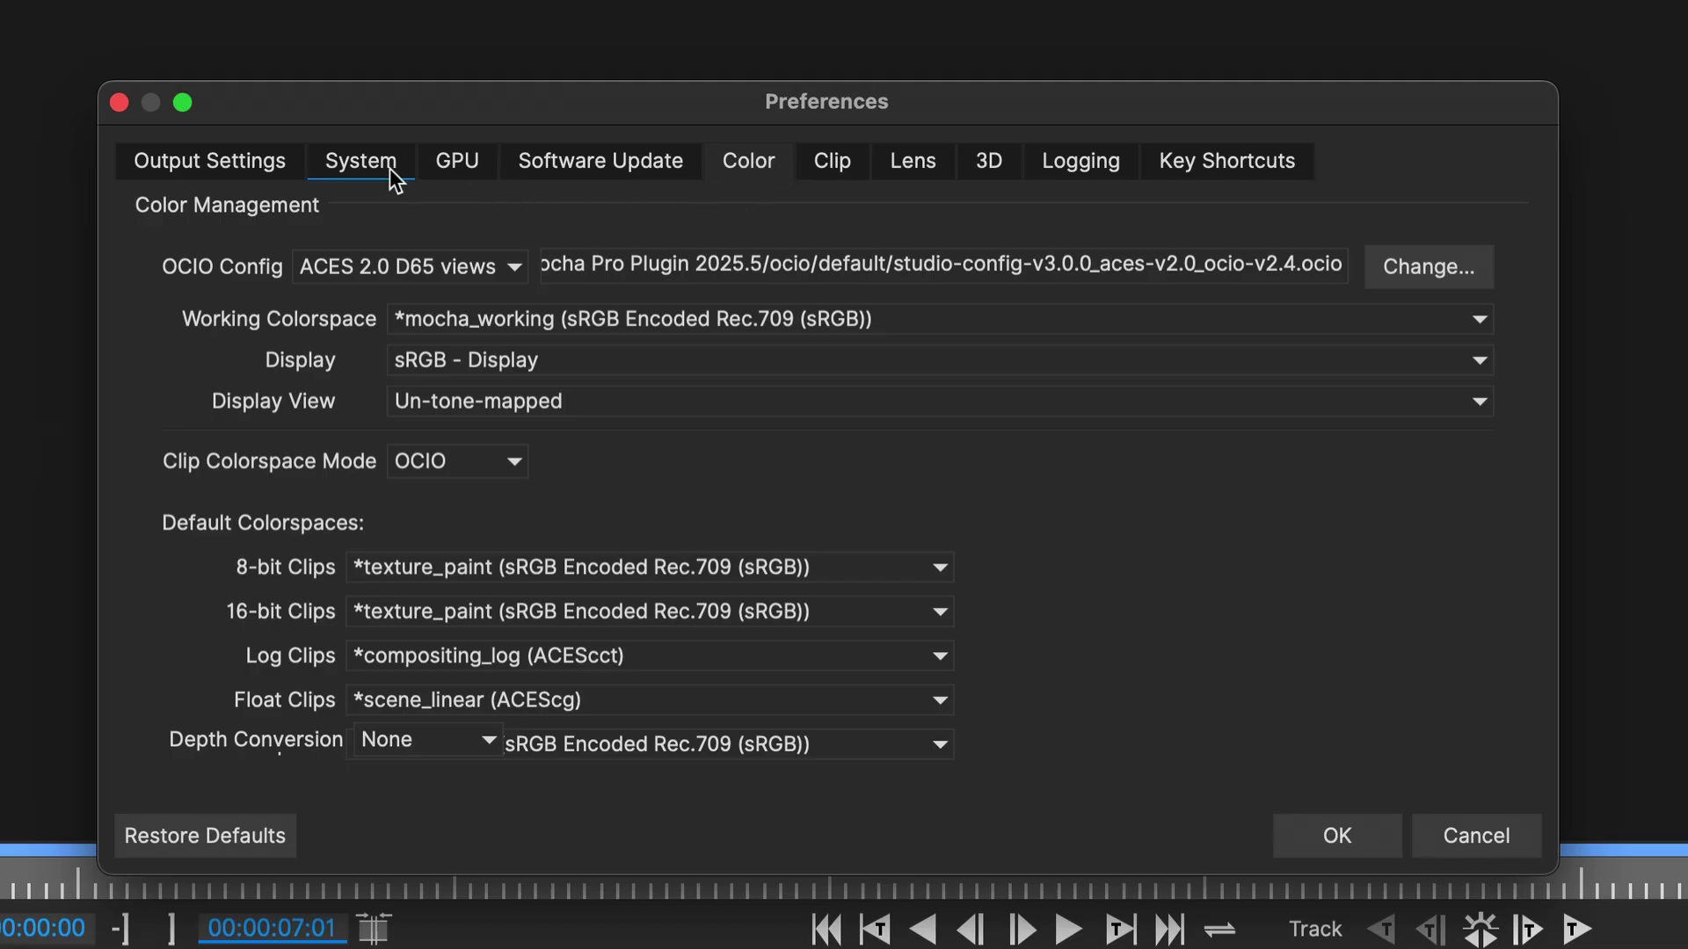
left_click(376, 166)
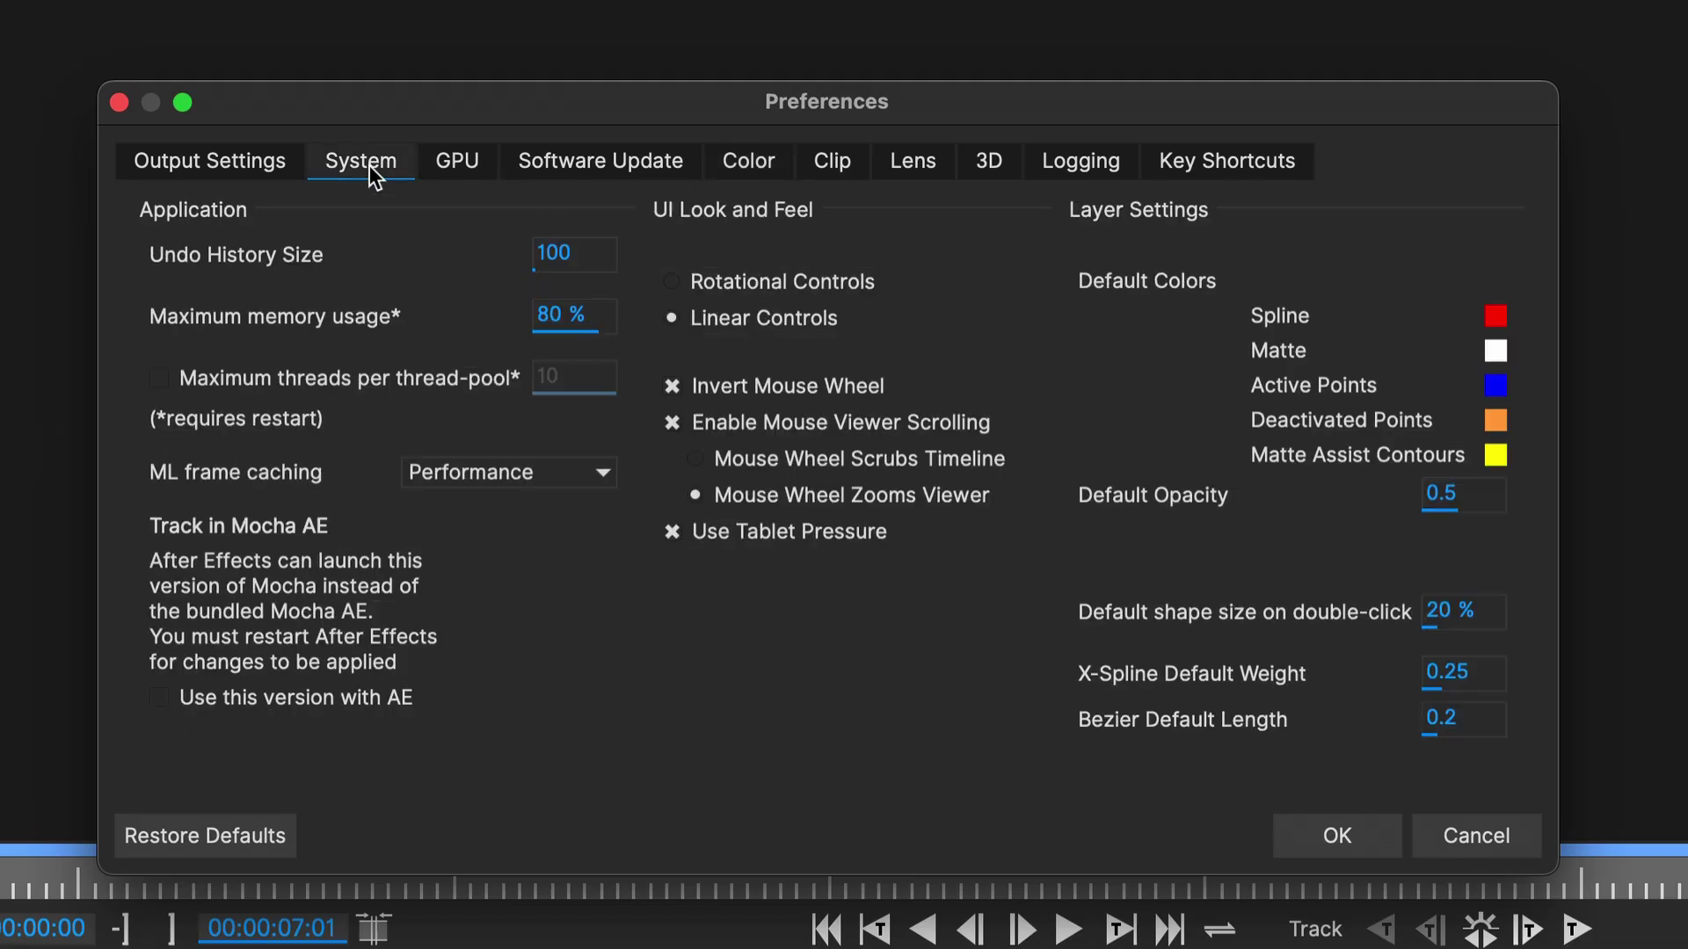